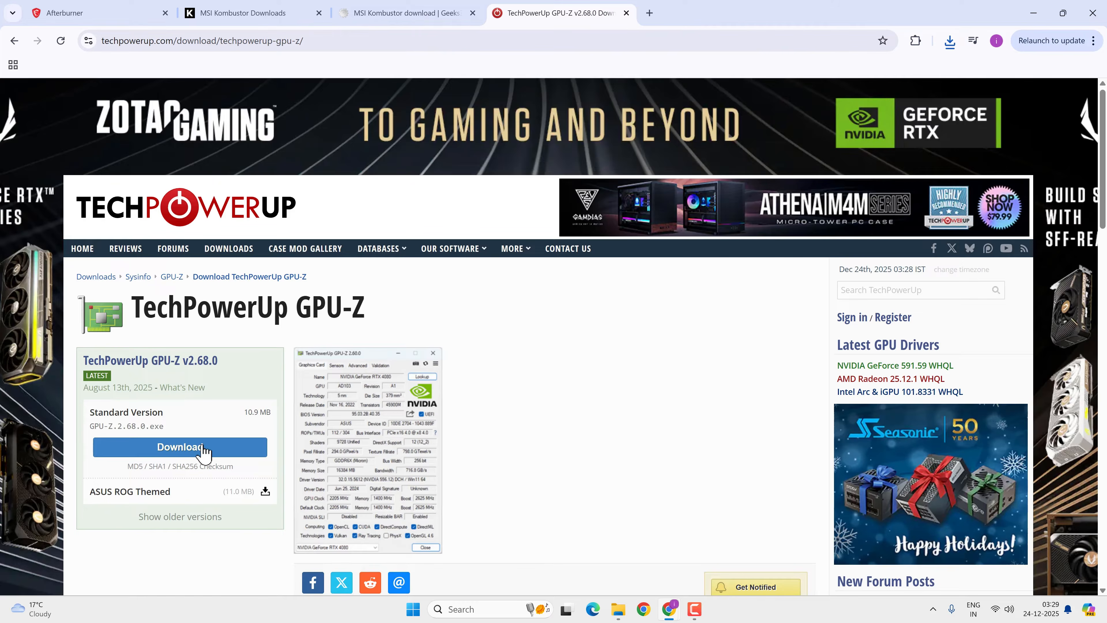
Minimize the browser, check the graphics card's live sensor readings in GPU-Z, and close GPU-Z
left_click(1033, 12)
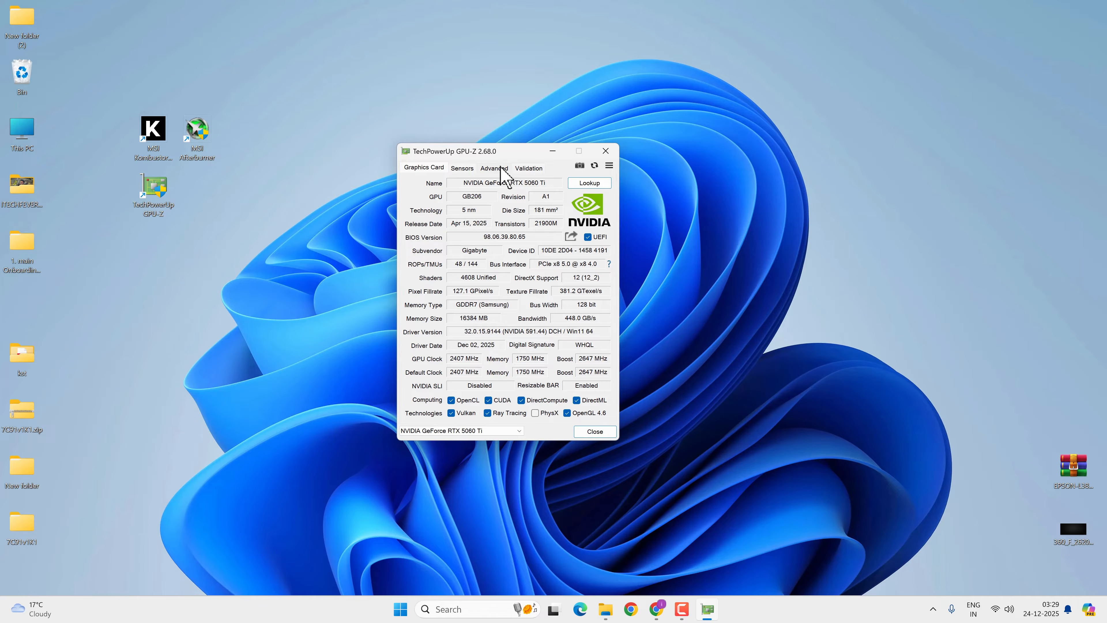
left_click(458, 170)
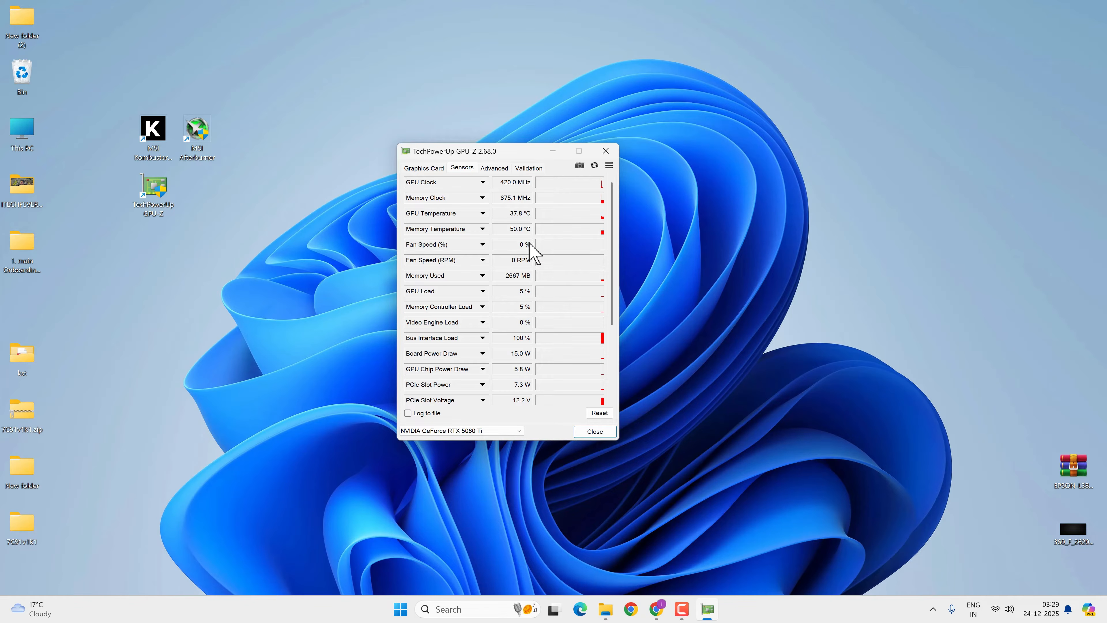
key("alt+F4")
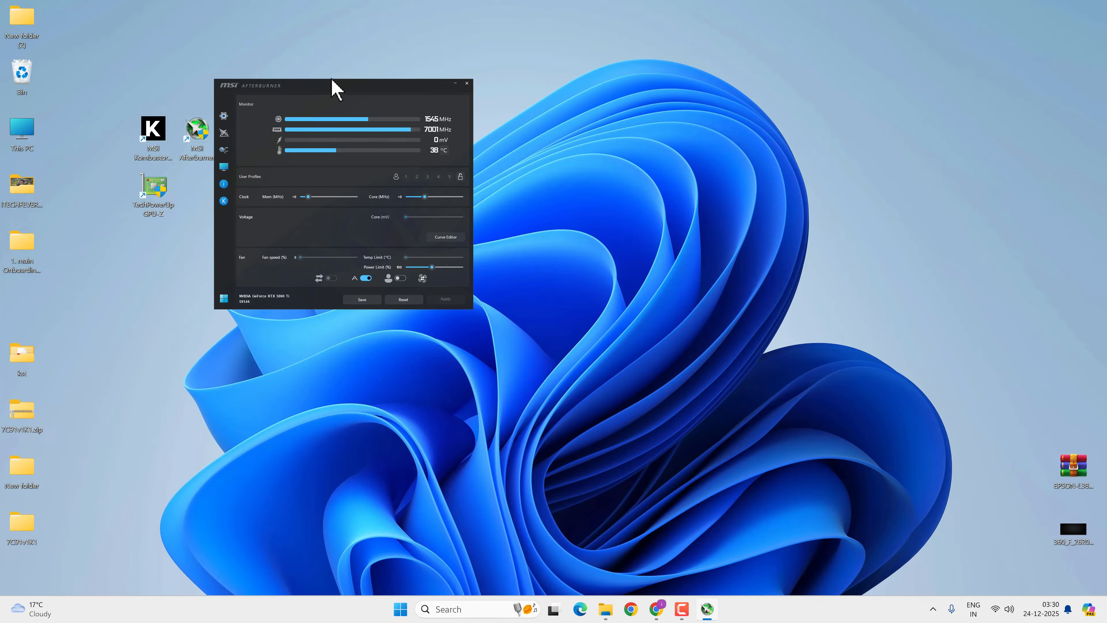
Open the MSI Afterburner properties and select the NVIDIA GeForce RTX 5060 Ti as the master graphics processor
left_click_drag(340, 92, 504, 177)
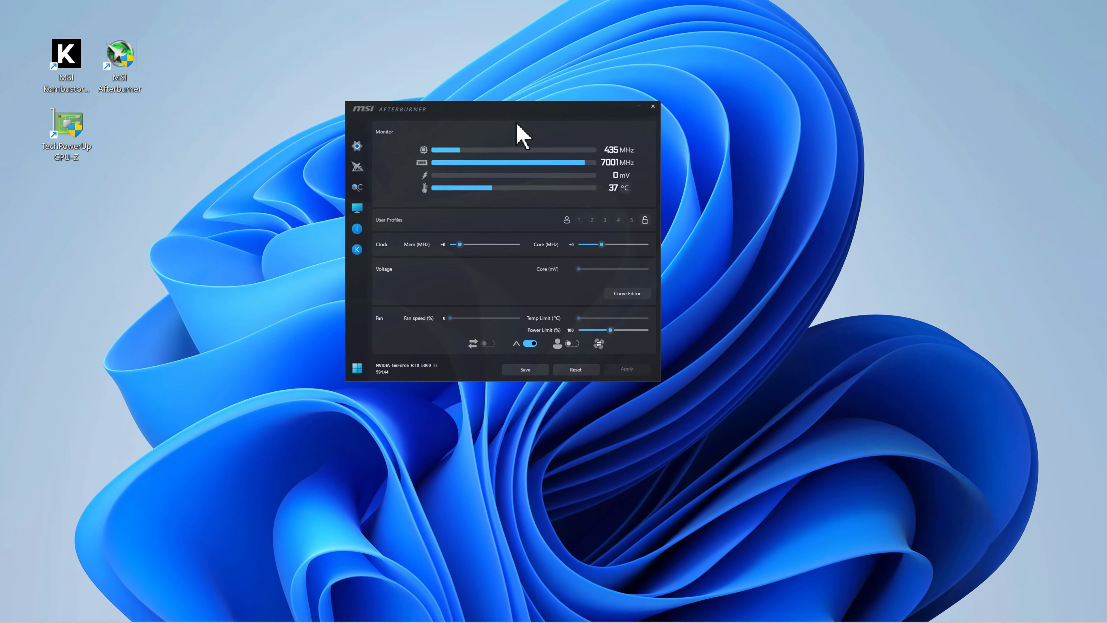
left_click(351, 136)
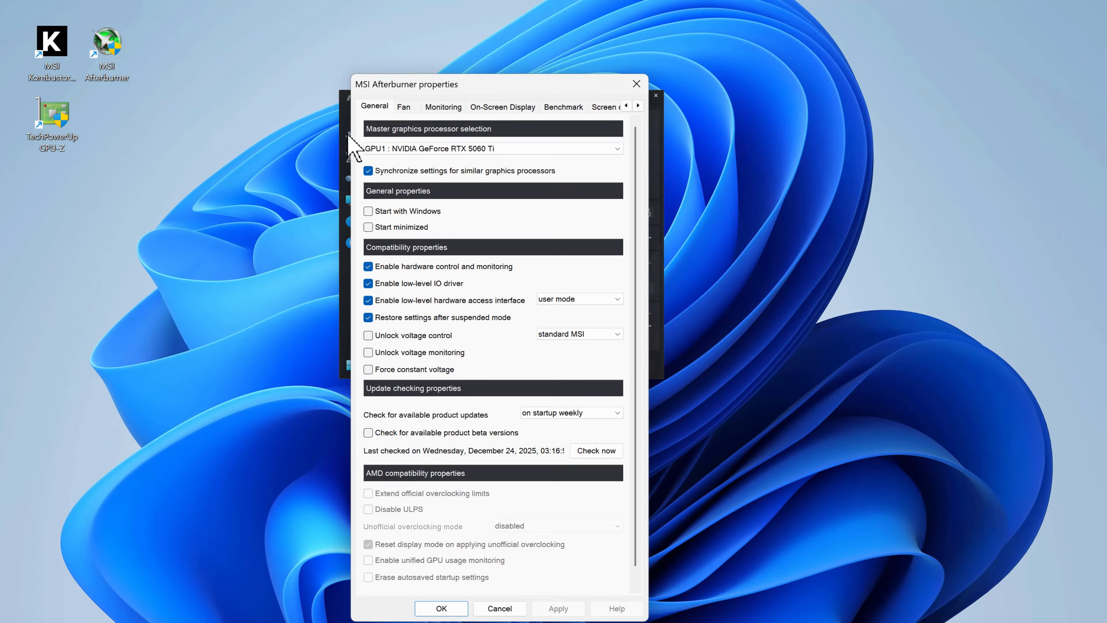
left_click(398, 149)
left_click(439, 160)
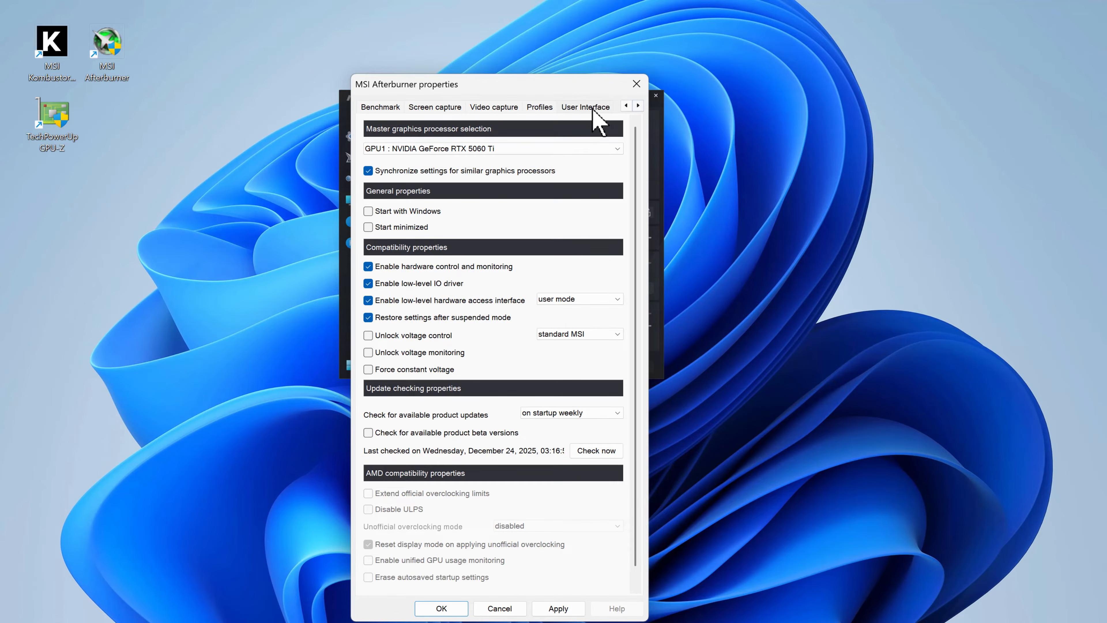
Set the user interface skin to MSI Mystic Afterburner skin by Drerex Design
left_click(592, 109)
left_click(469, 312)
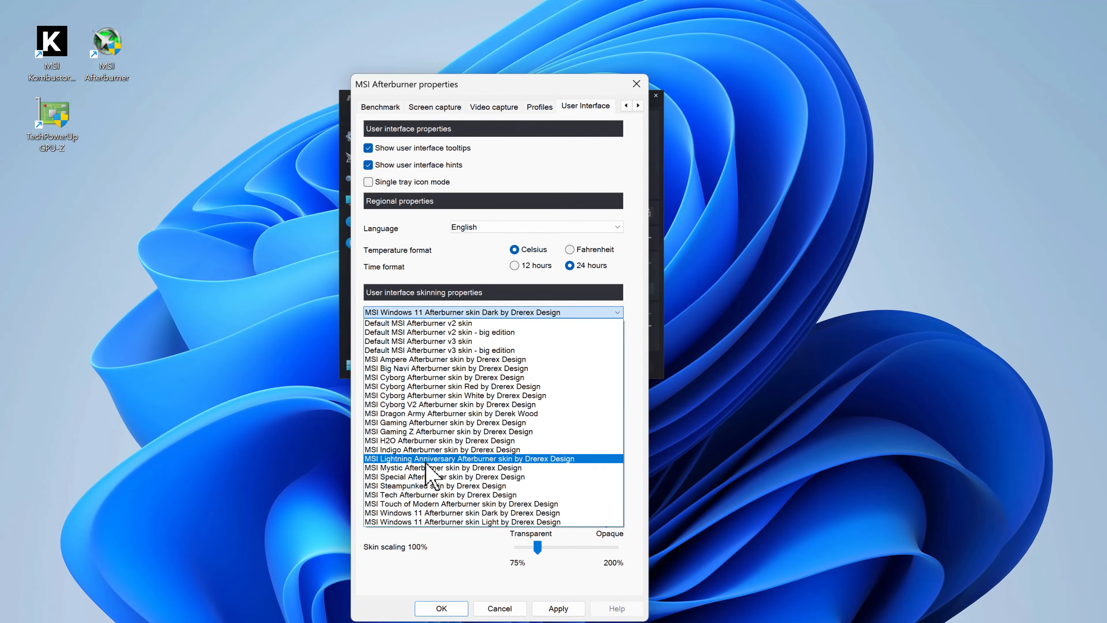
left_click(474, 468)
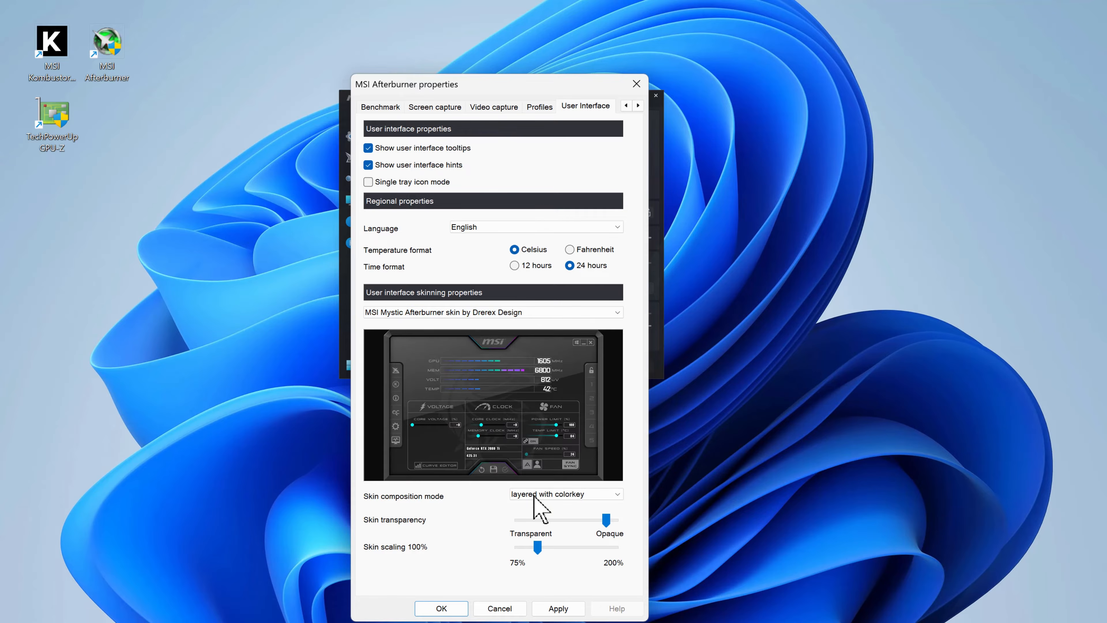
Set the skin scaling to 138%, apply and confirm the properties, and reposition the Afterburner window
left_click_drag(538, 549, 568, 549)
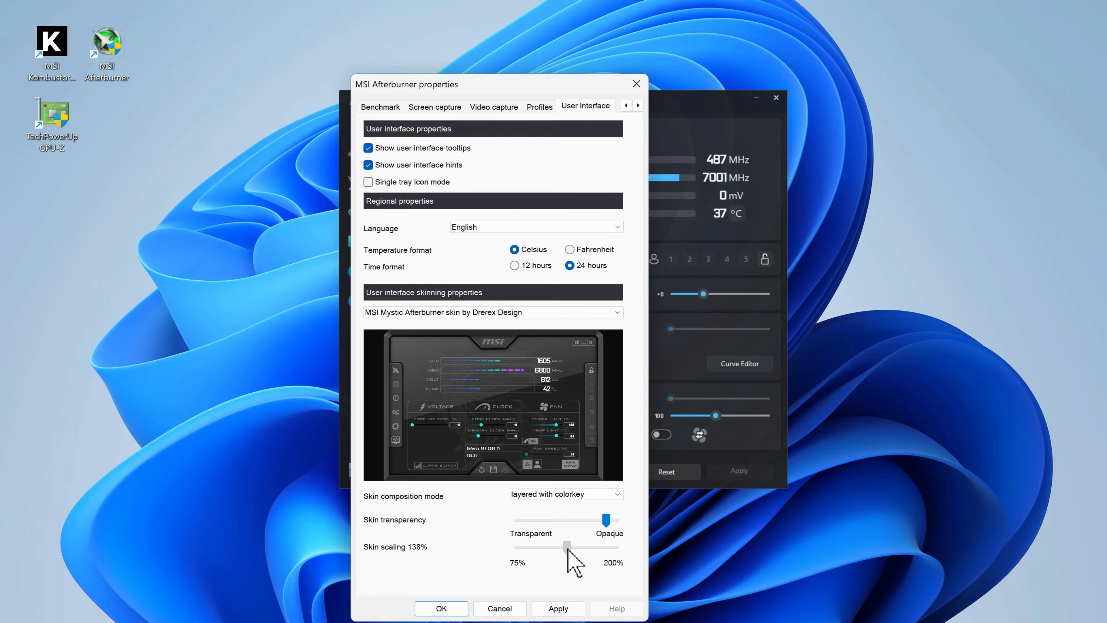
left_click(562, 608)
left_click(440, 607)
left_click_drag(641, 111, 586, 148)
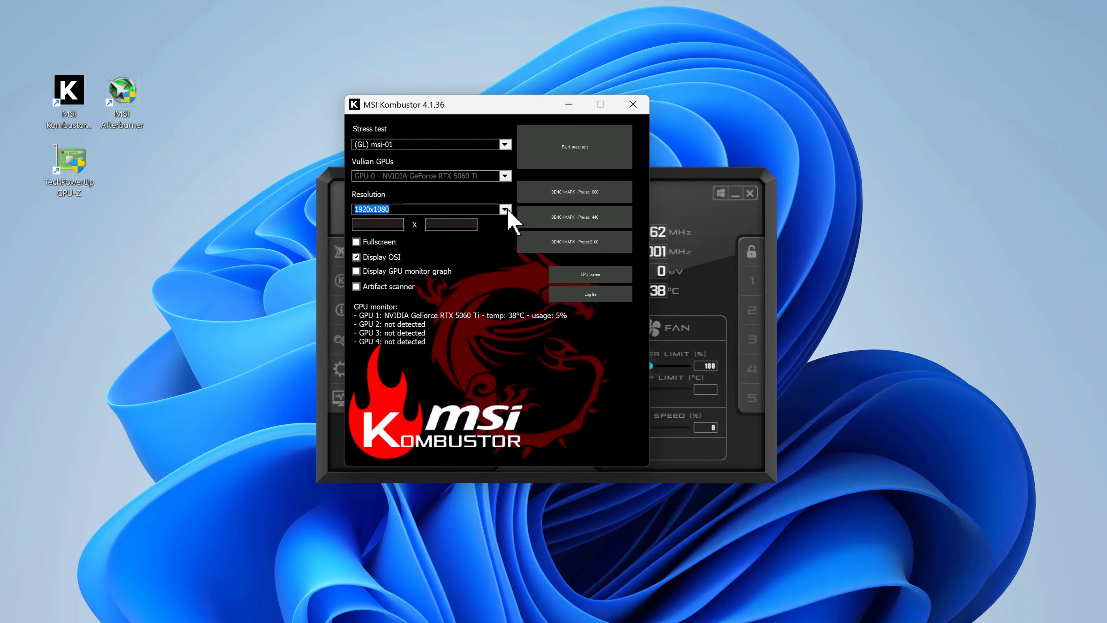
Start the MSI Kombustor stress test at a resolution of 1920x1080
left_click(505, 210)
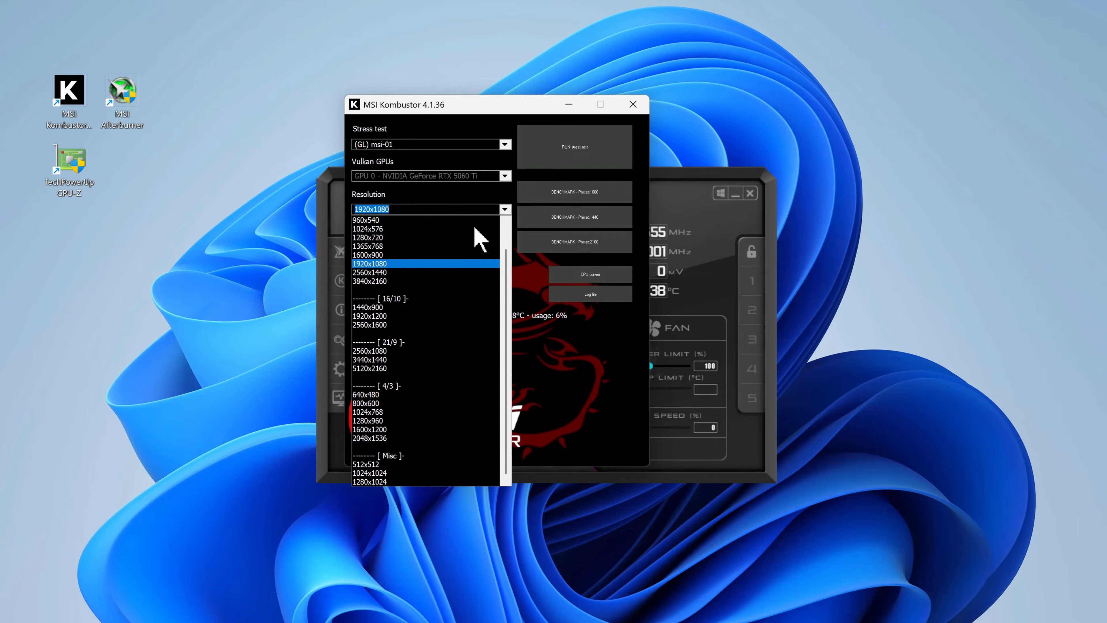
left_click(394, 264)
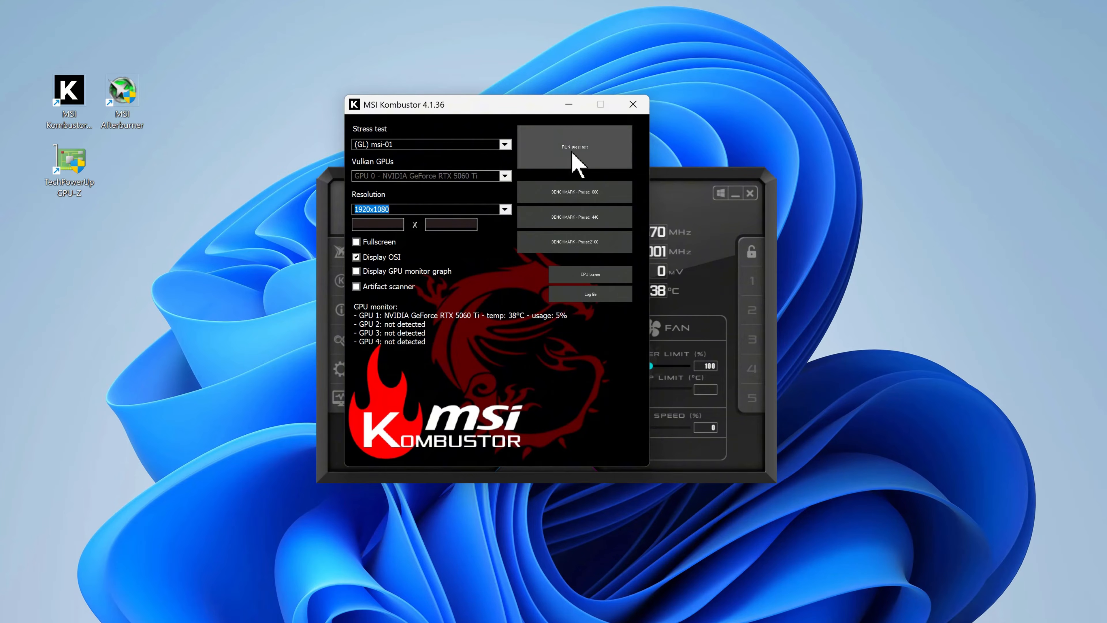
left_click(585, 152)
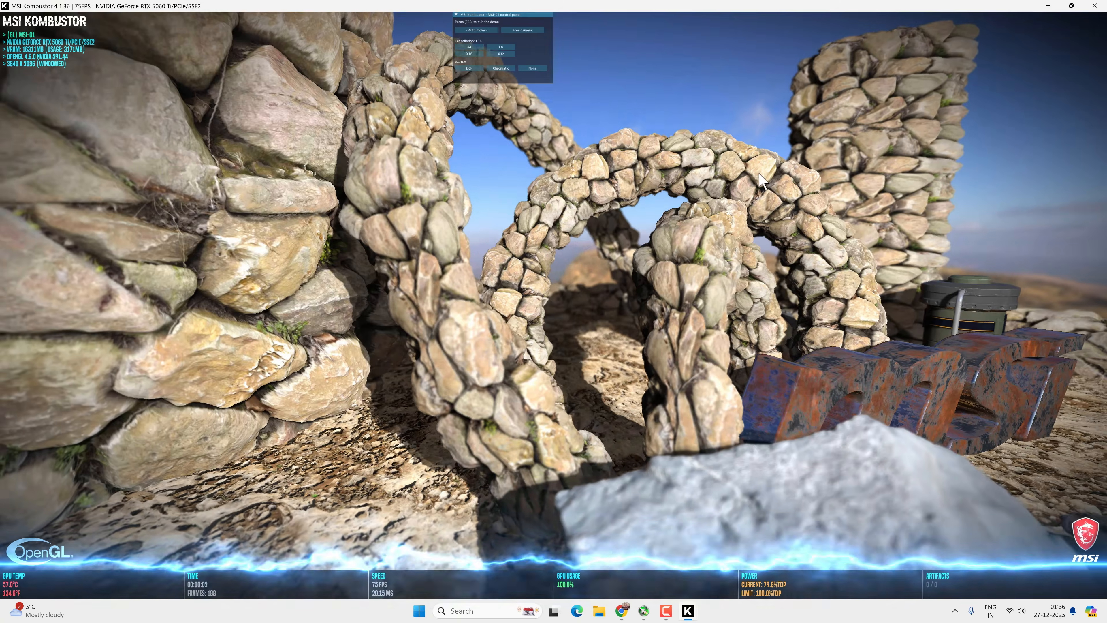
Switch to MSI Afterburner with the stress test running and raise the power limit to 120%
left_click(644, 611)
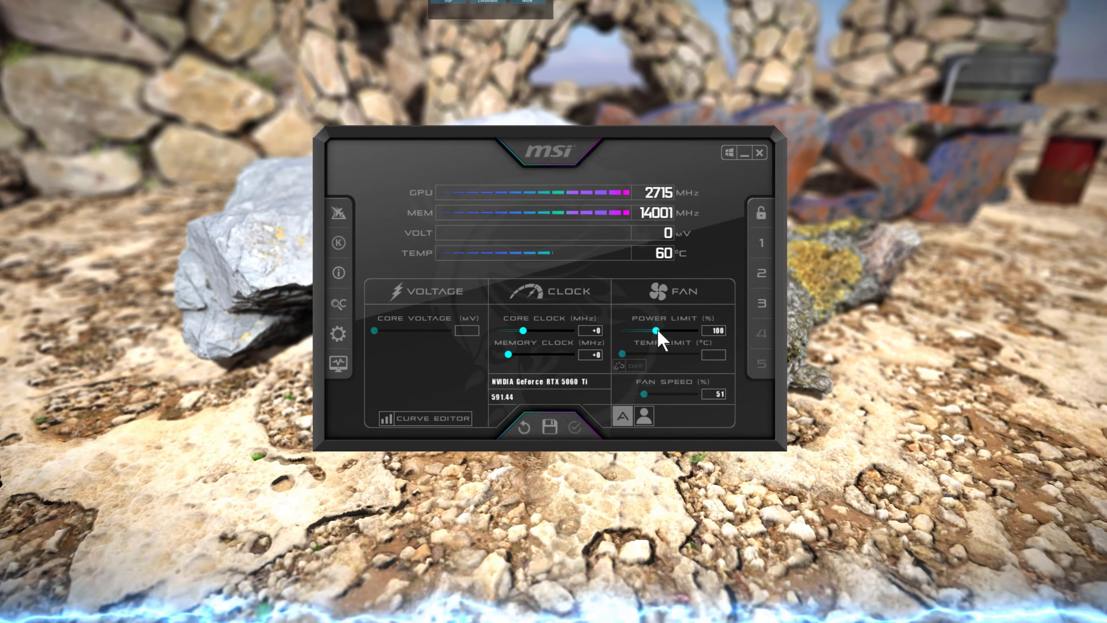
left_click_drag(658, 331, 712, 337)
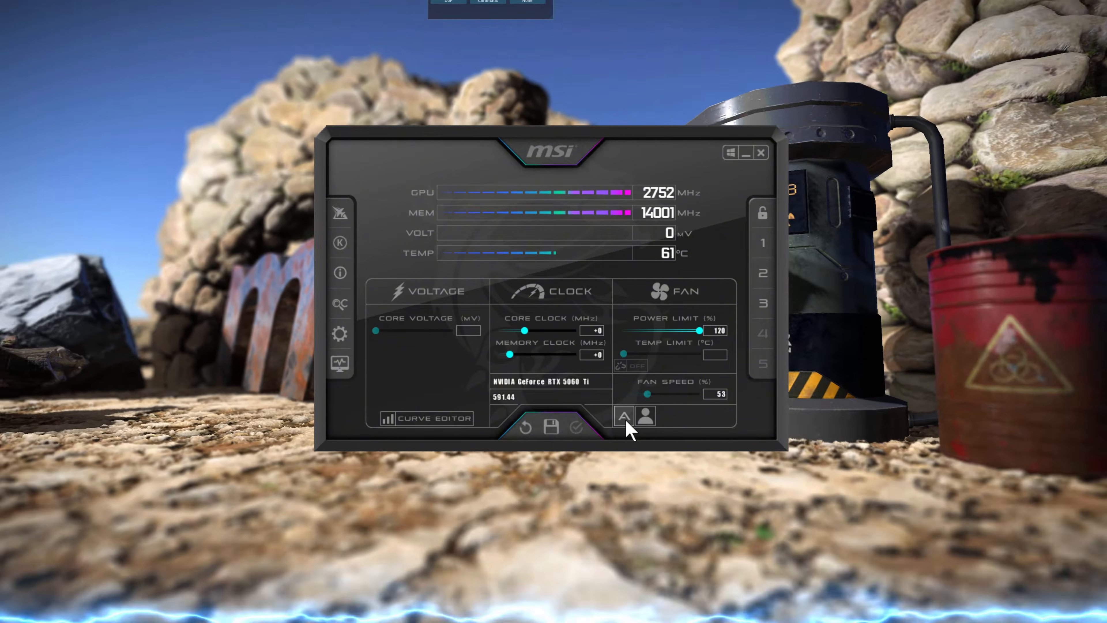
Turn off automatic fan control and apply a manual fan speed of 84%, raising it further to 90%
left_click(629, 419)
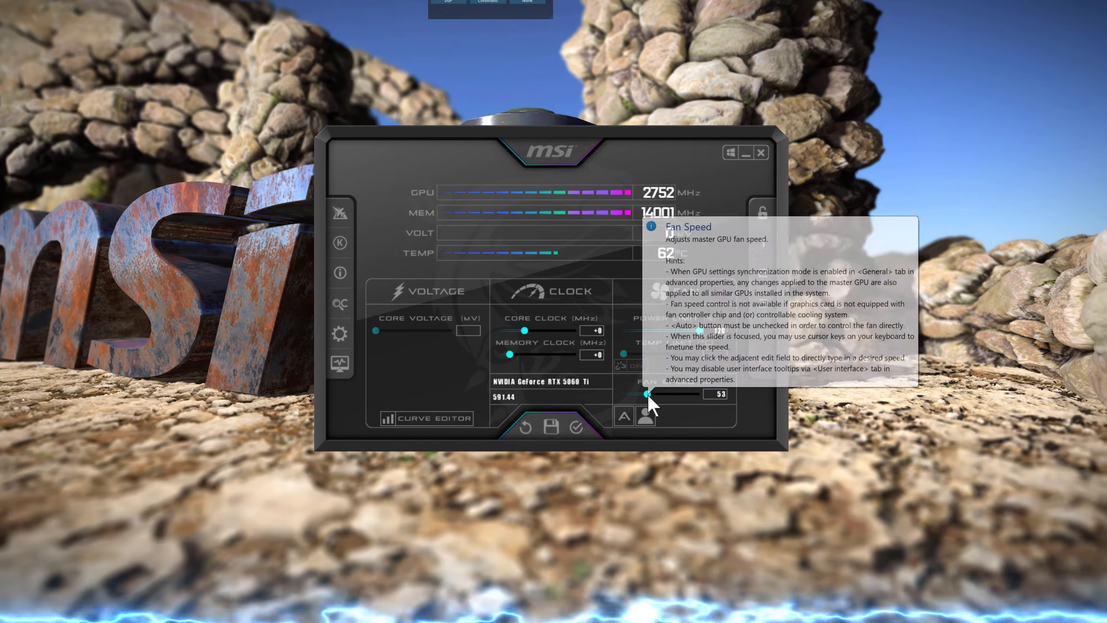
left_click_drag(648, 395, 684, 395)
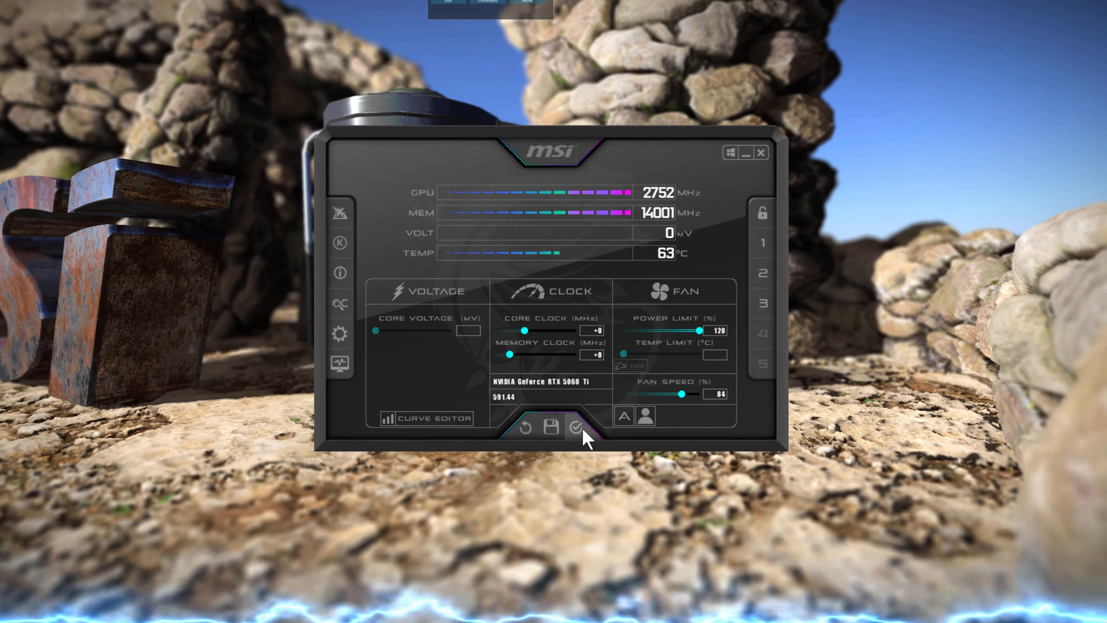
left_click(584, 430)
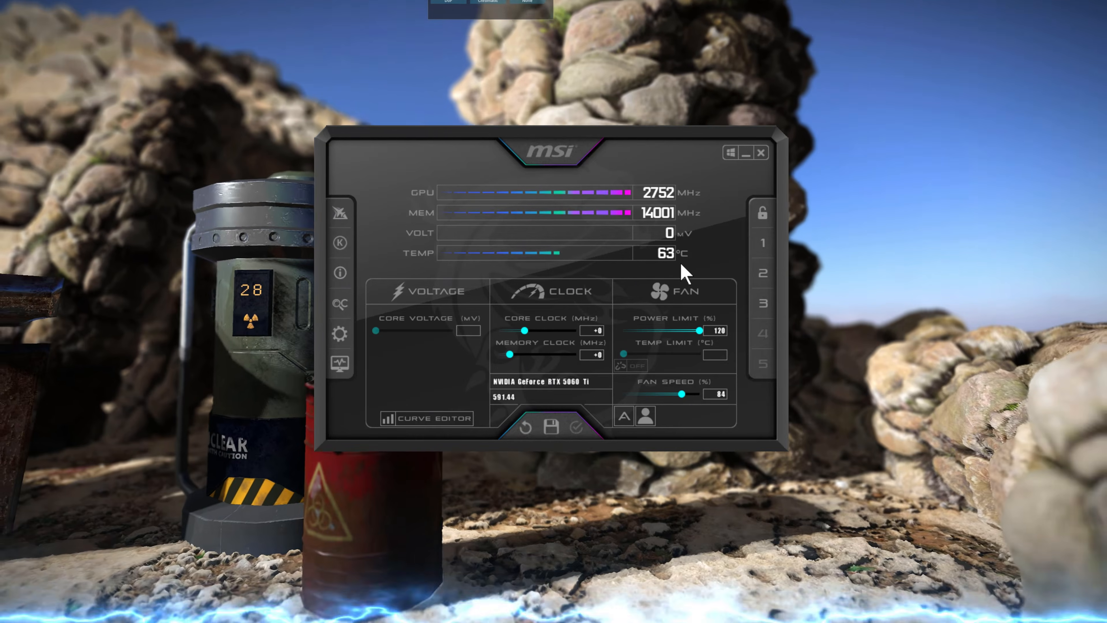
left_click_drag(681, 394, 688, 394)
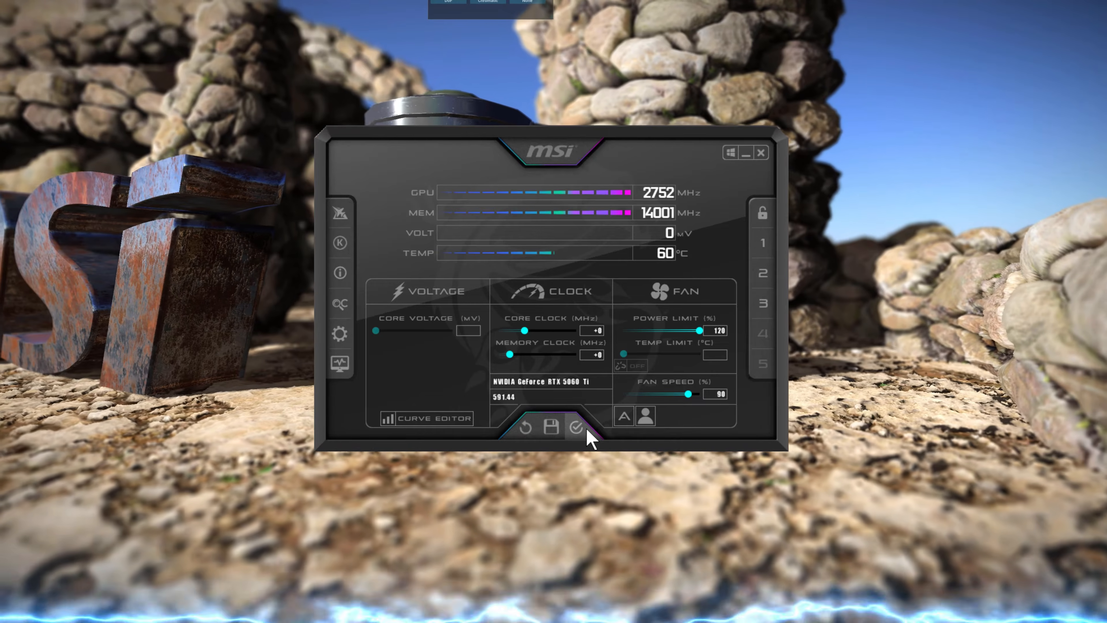
left_click(586, 428)
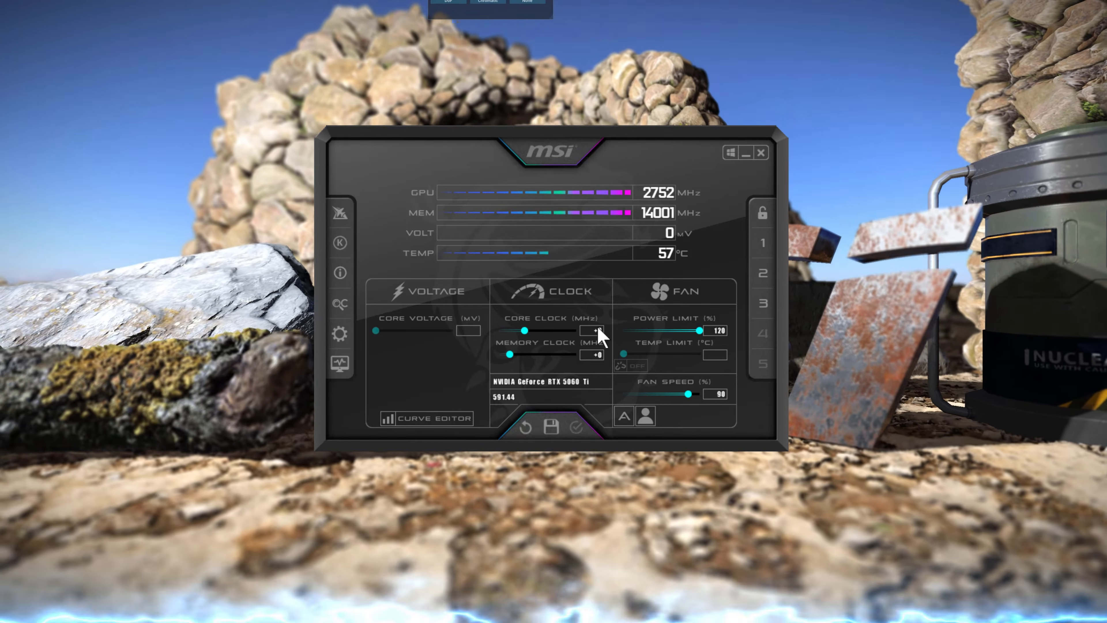
Set the core clock offset to +25 MHz and apply it
left_click(596, 331)
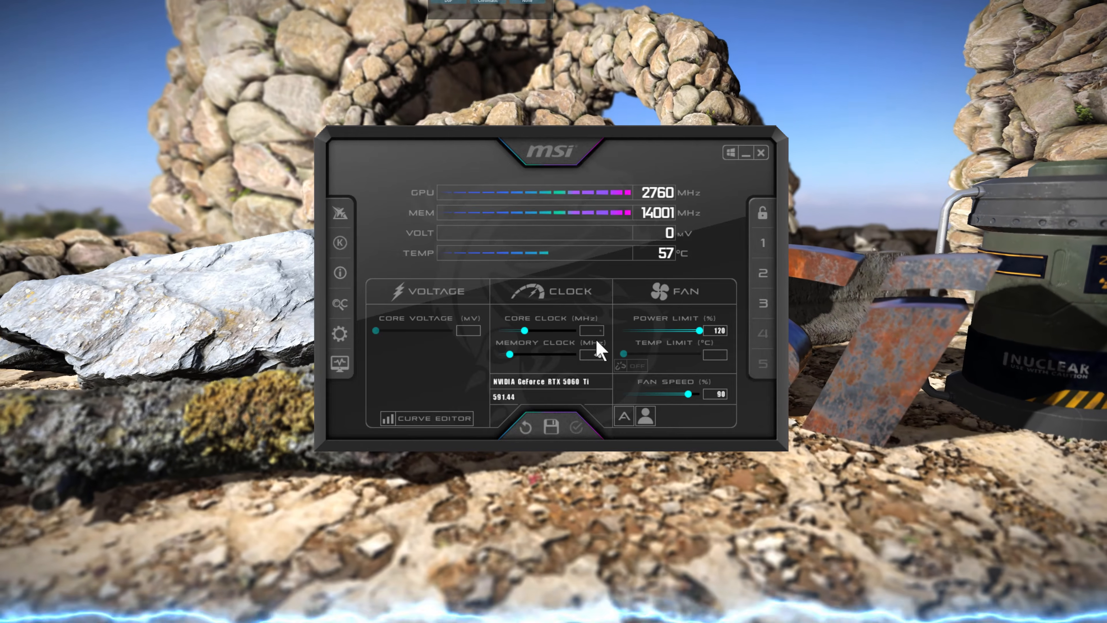
type("25")
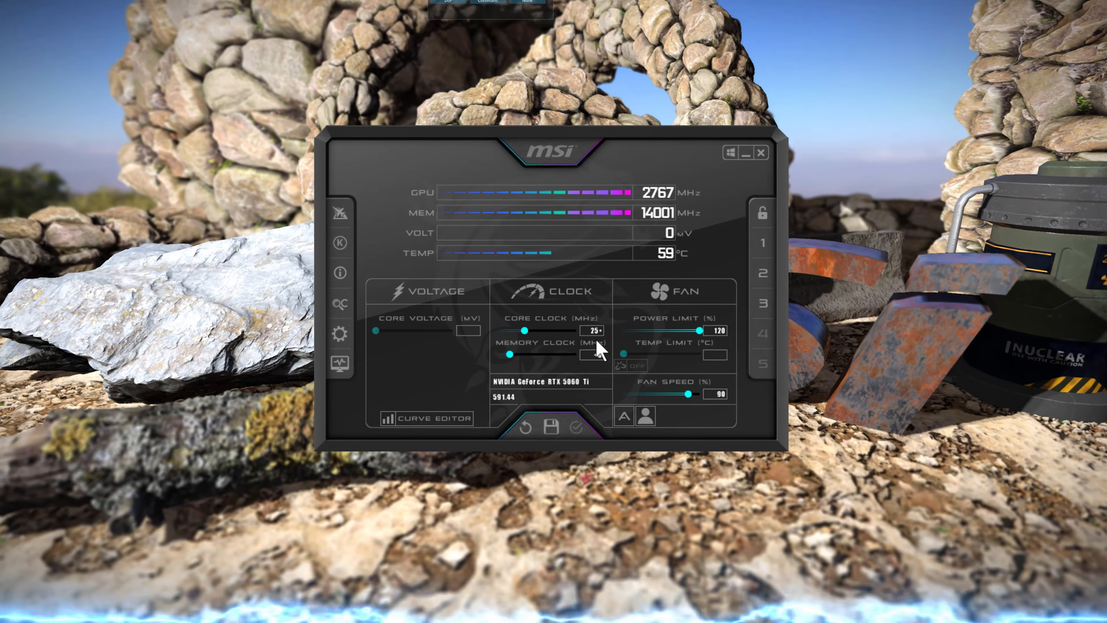
key("Return")
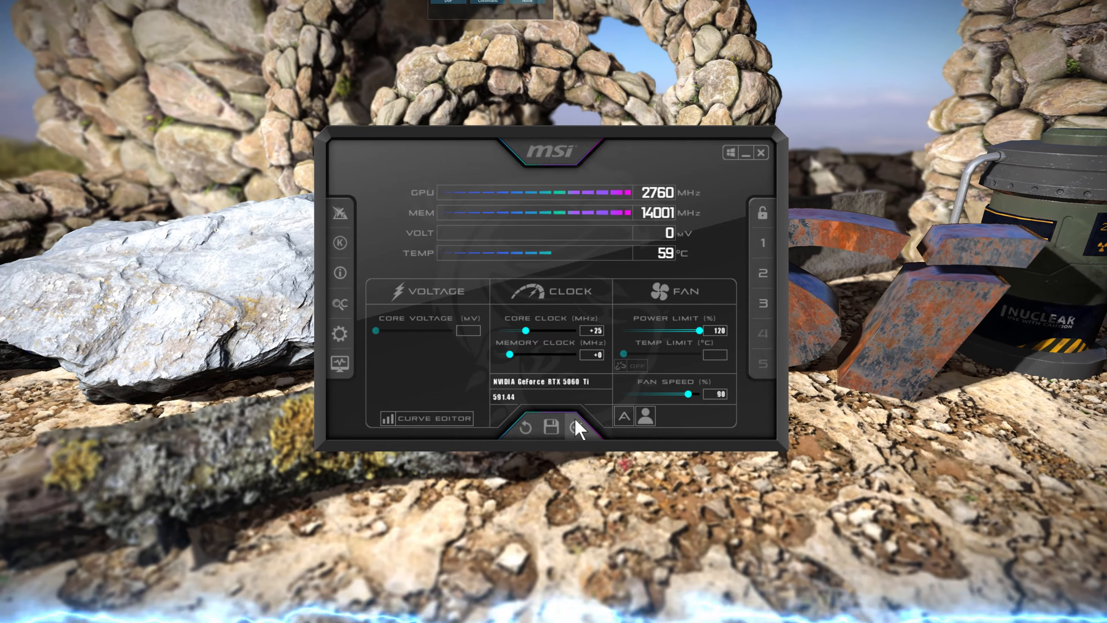
left_click(576, 427)
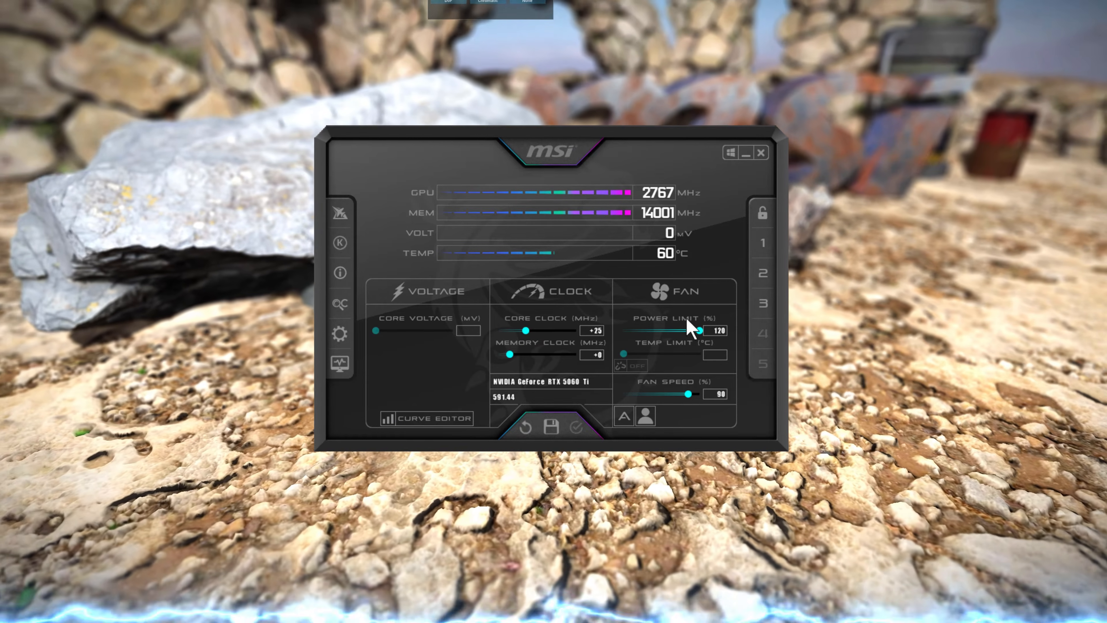
Raise the core clock offset to +50 MHz and apply it
left_click(603, 331)
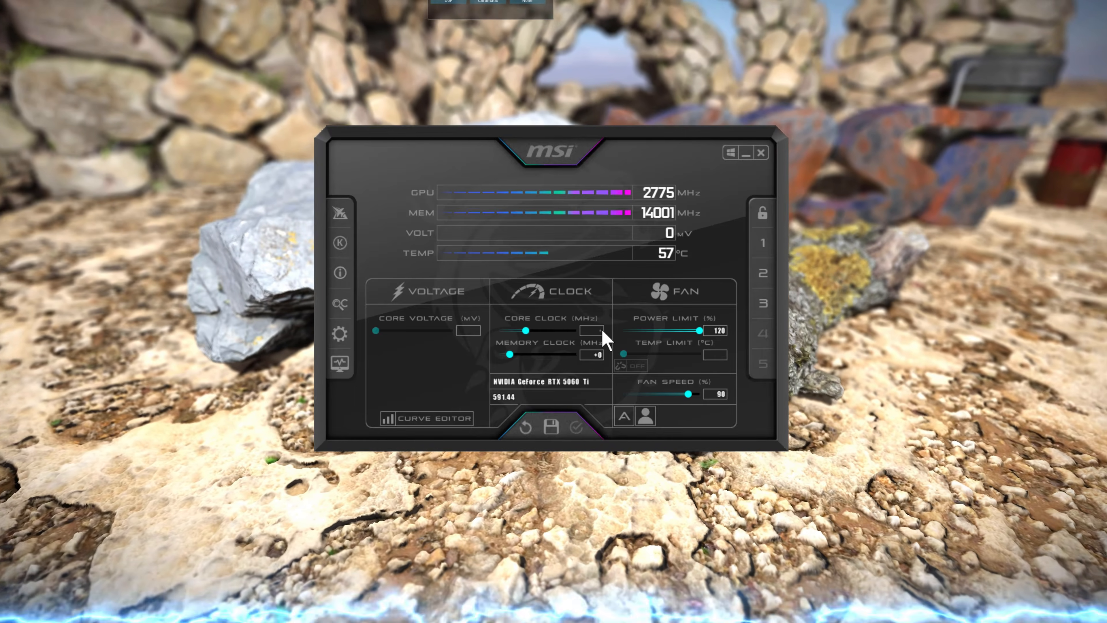
type("50")
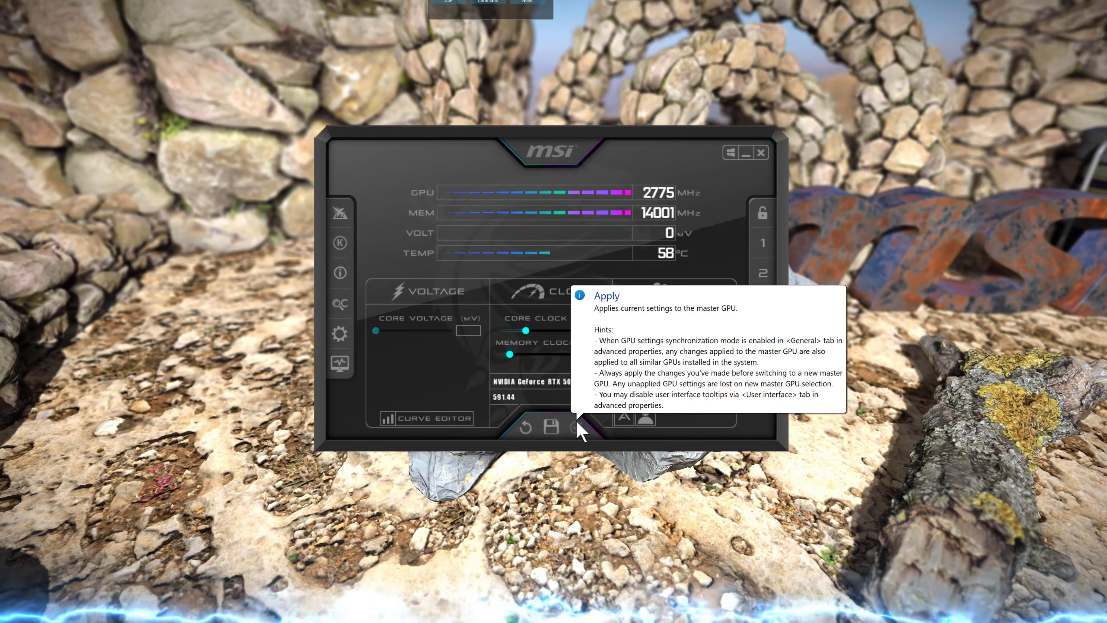
left_click(576, 421)
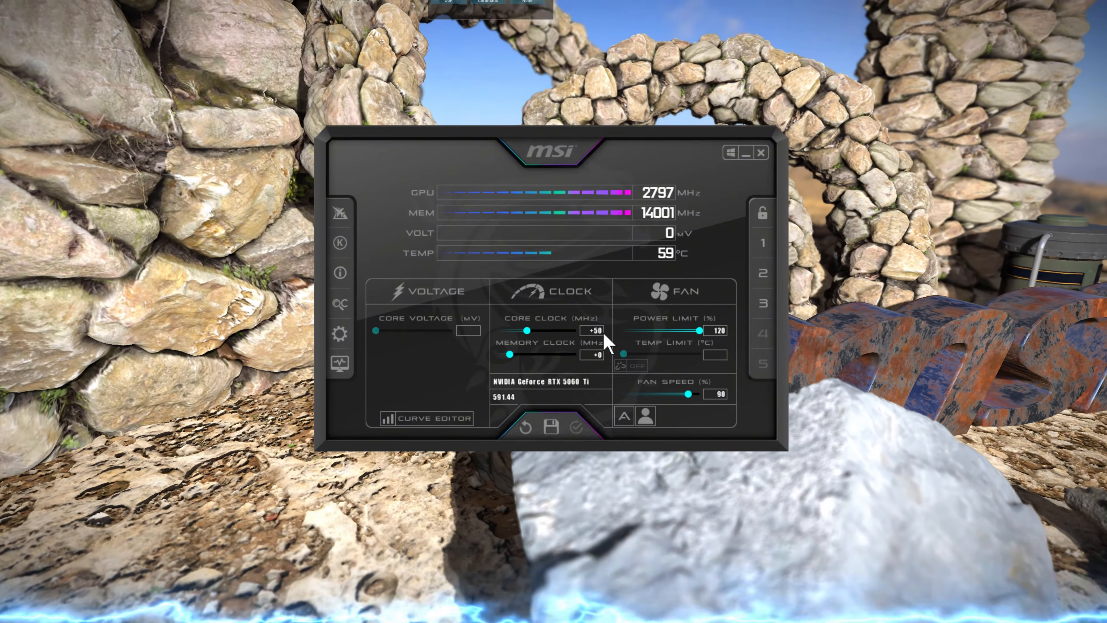
Raise the core clock offset to +75 MHz and apply it
left_click(600, 331)
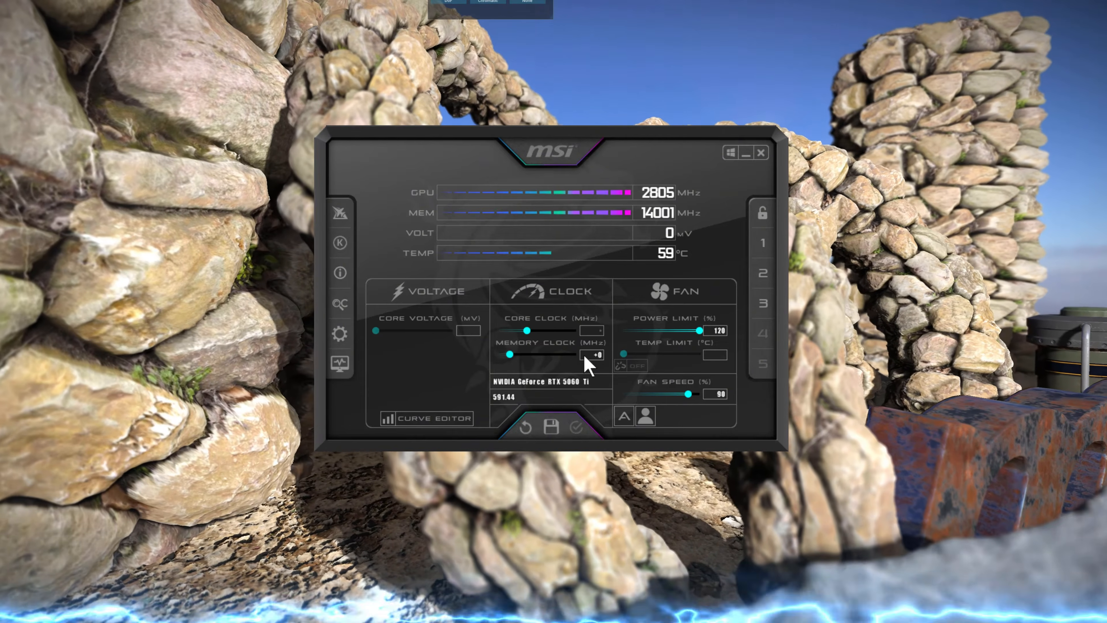
type("75")
key("Return")
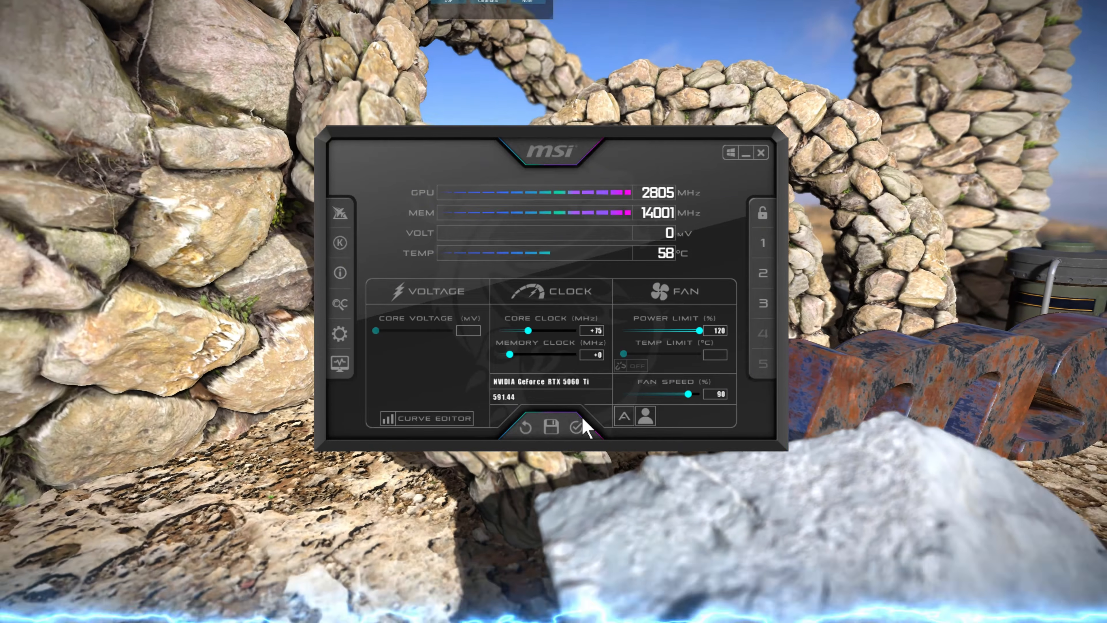
left_click(577, 425)
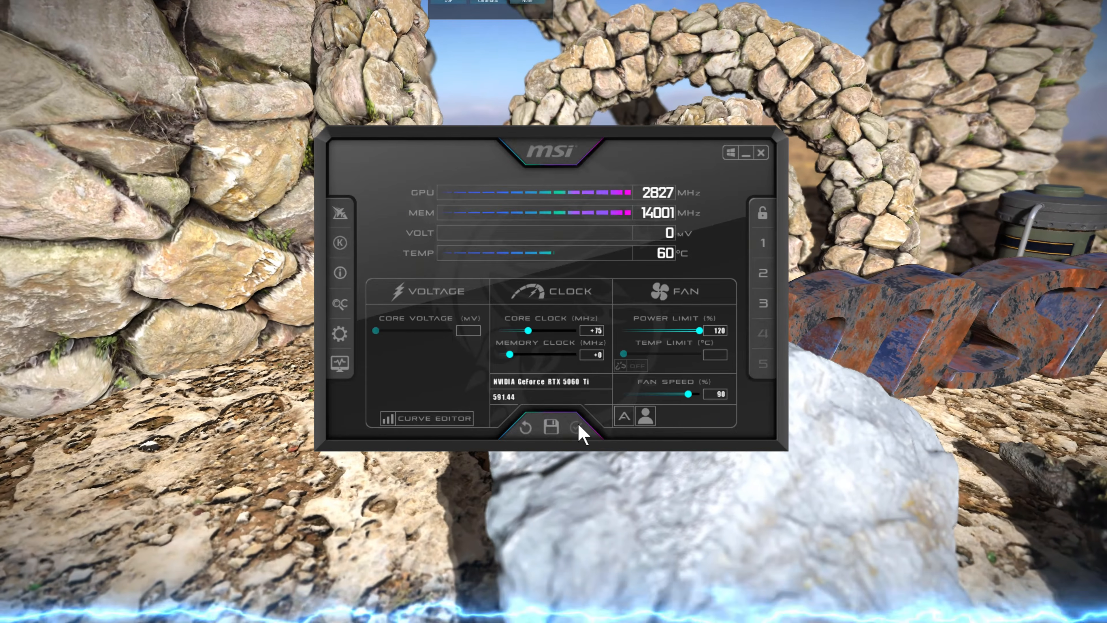
Raise the core clock offset to +100 MHz and on to +125 MHz, applying each value
left_click(593, 331)
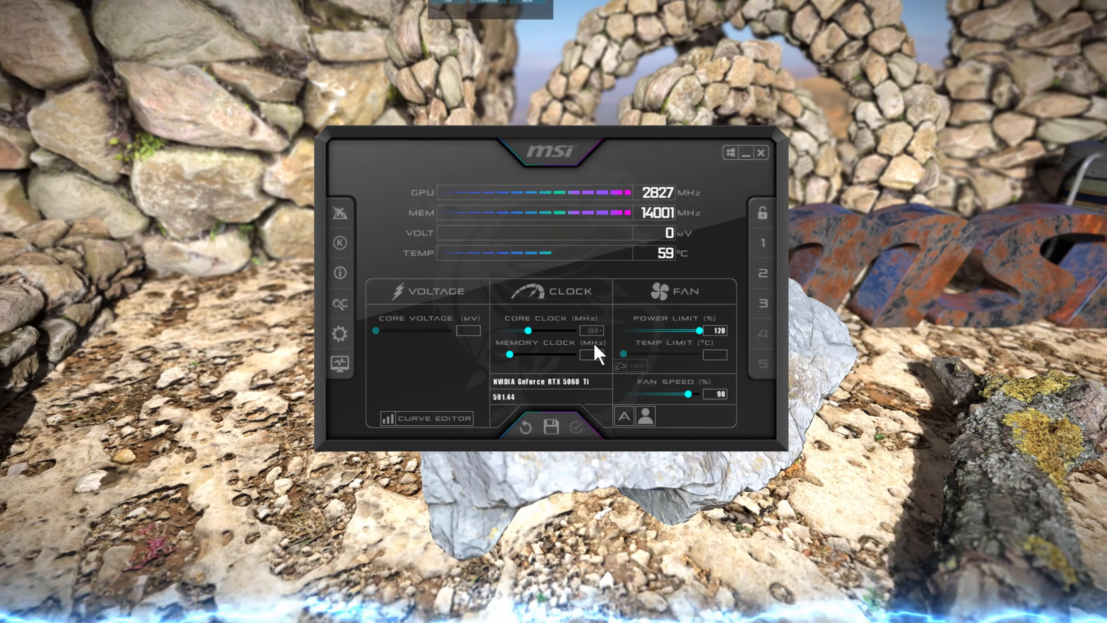
type("100")
key("Return")
left_click(581, 422)
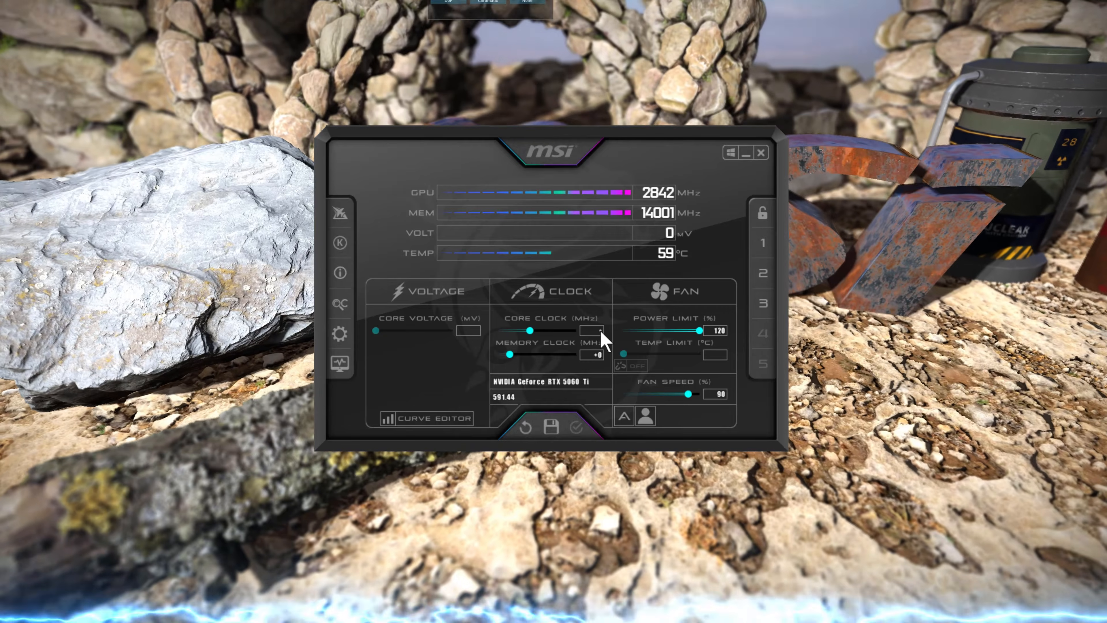
mouse_move(603, 340)
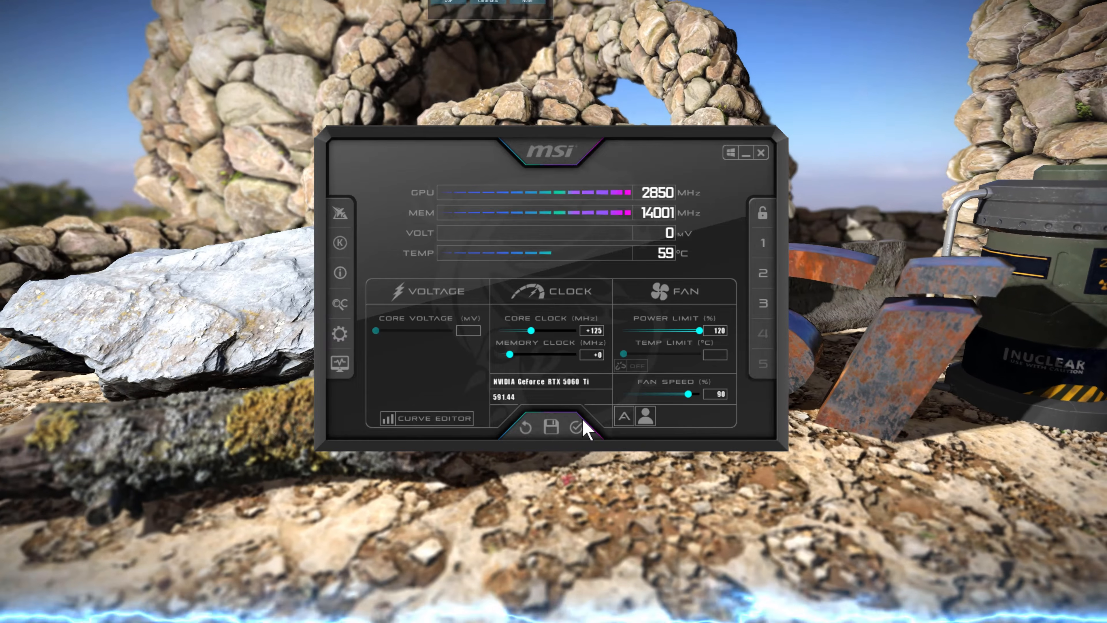
left_click(577, 427)
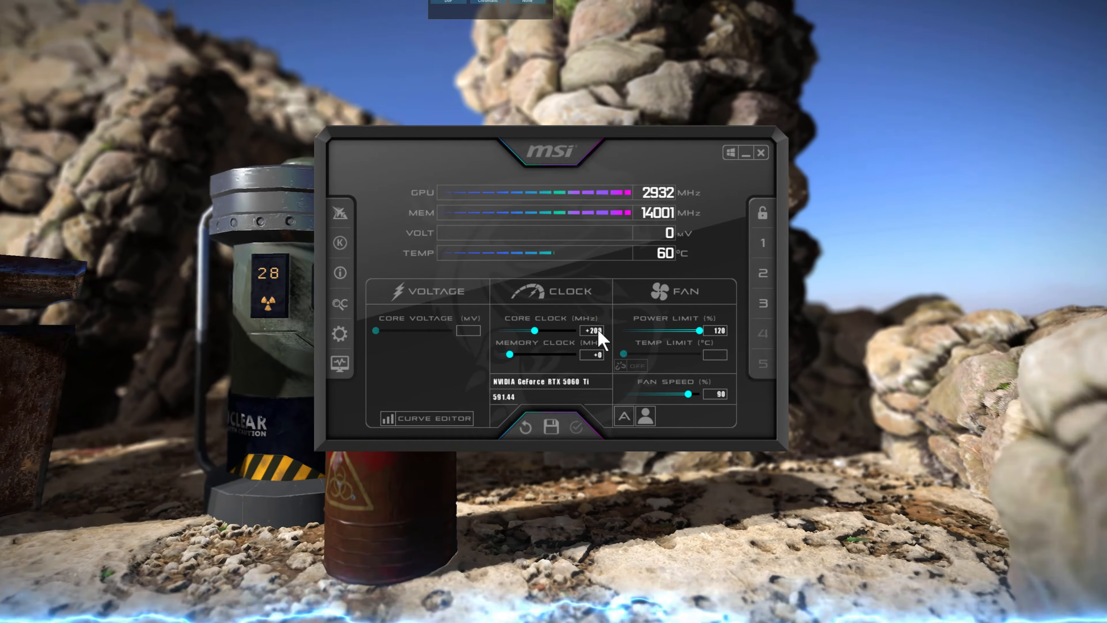
Raise the core clock offset to +225 MHz and apply it
left_click(598, 330)
type("25")
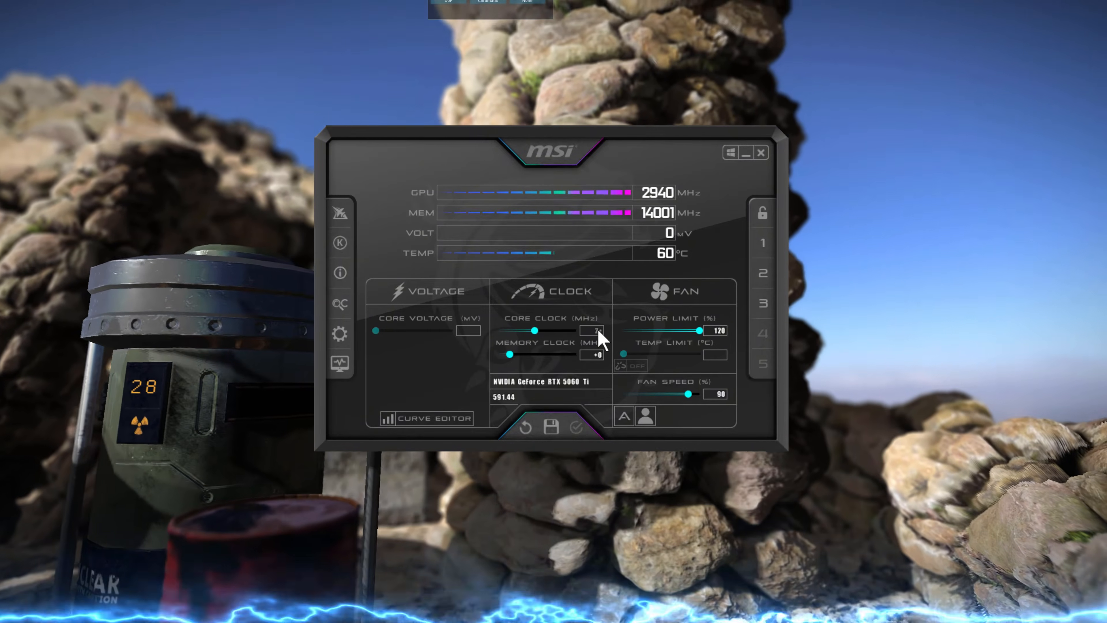
type("5")
key("Return")
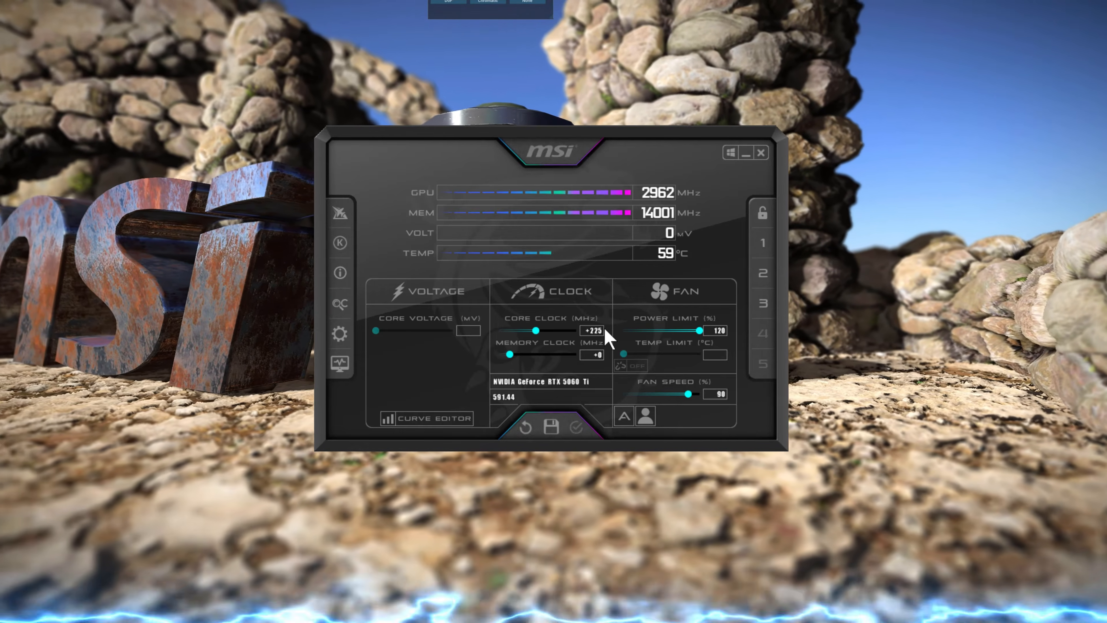
Lower the core clock offset to +200 MHz and apply it
left_click(598, 331)
type("200")
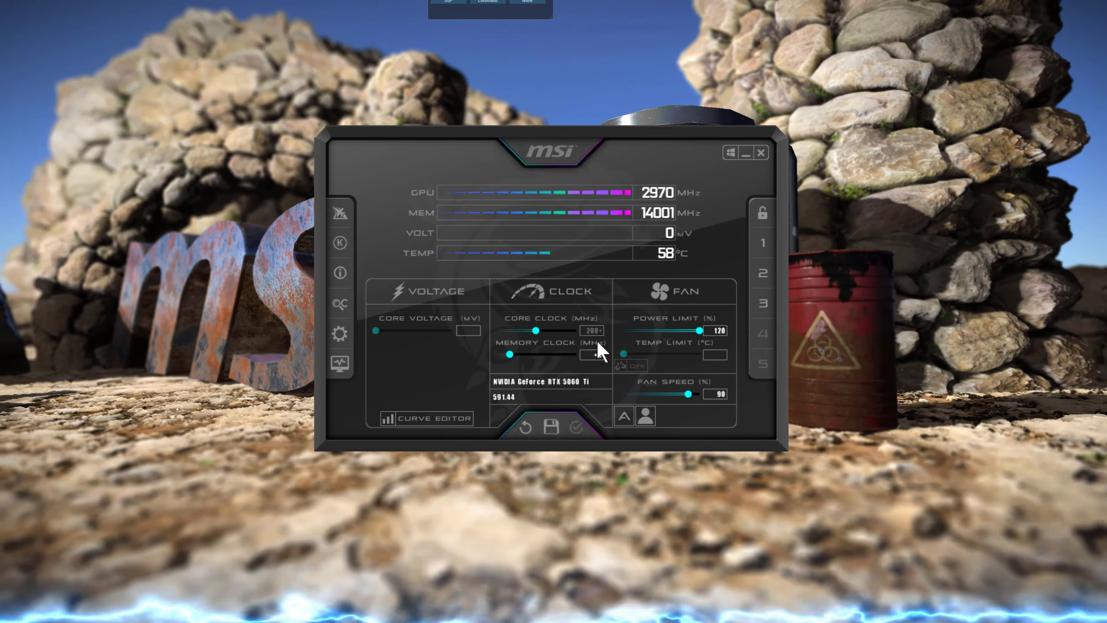
key("Return")
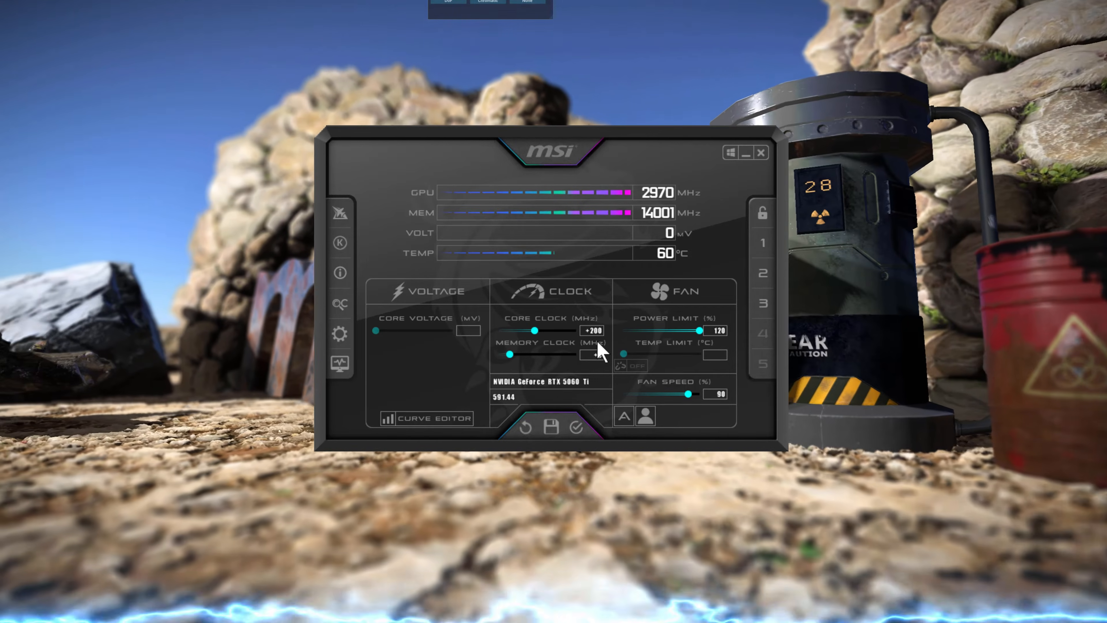
left_click(576, 428)
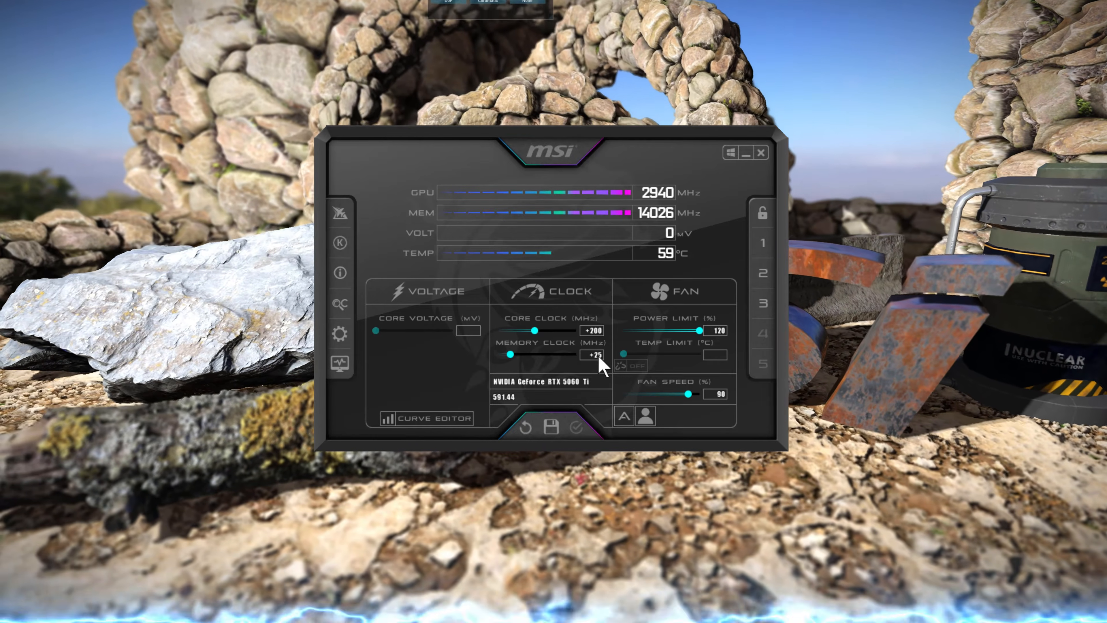
Raise the memory clock offset to +50 MHz and on to +75 MHz, applying each value
type("50")
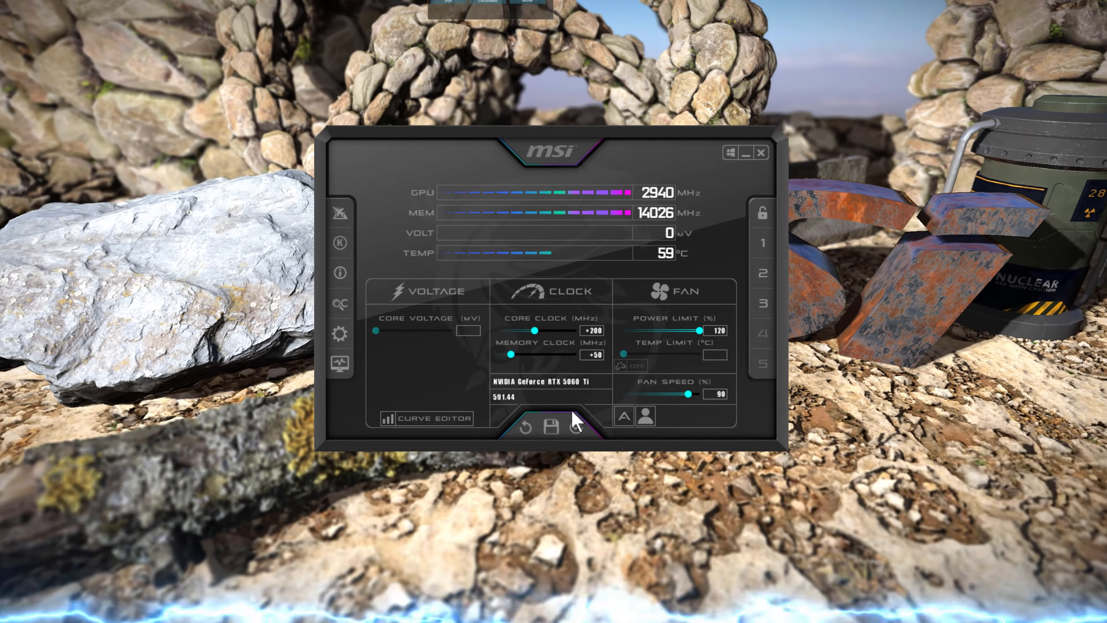
left_click(576, 426)
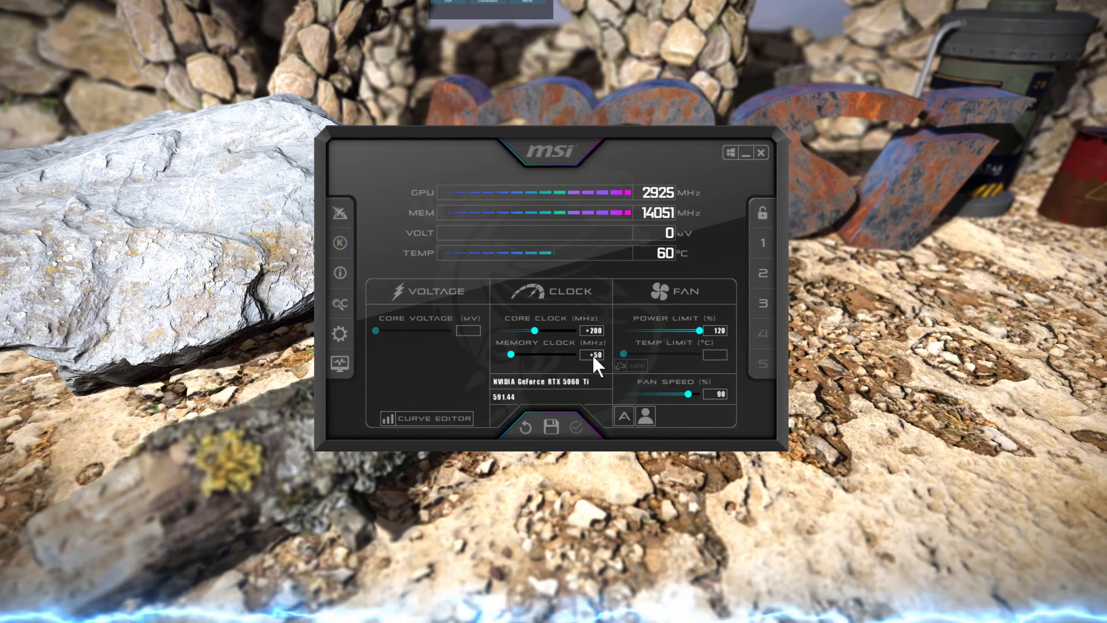
left_click(594, 355)
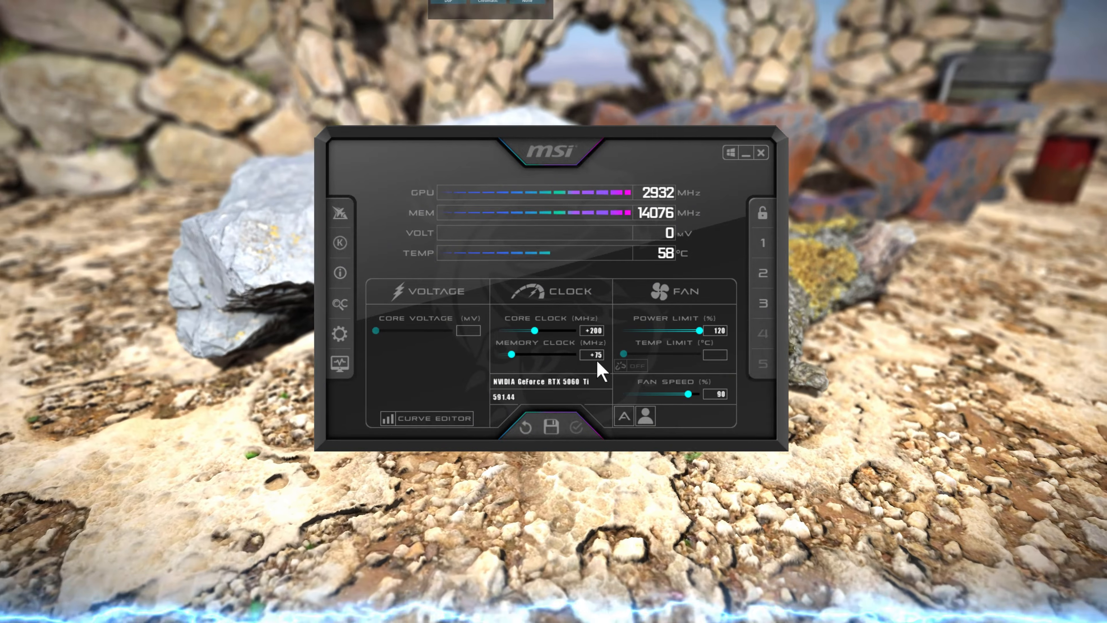
Raise the memory clock offset to +100 MHz and apply it
left_click(600, 355)
type("10")
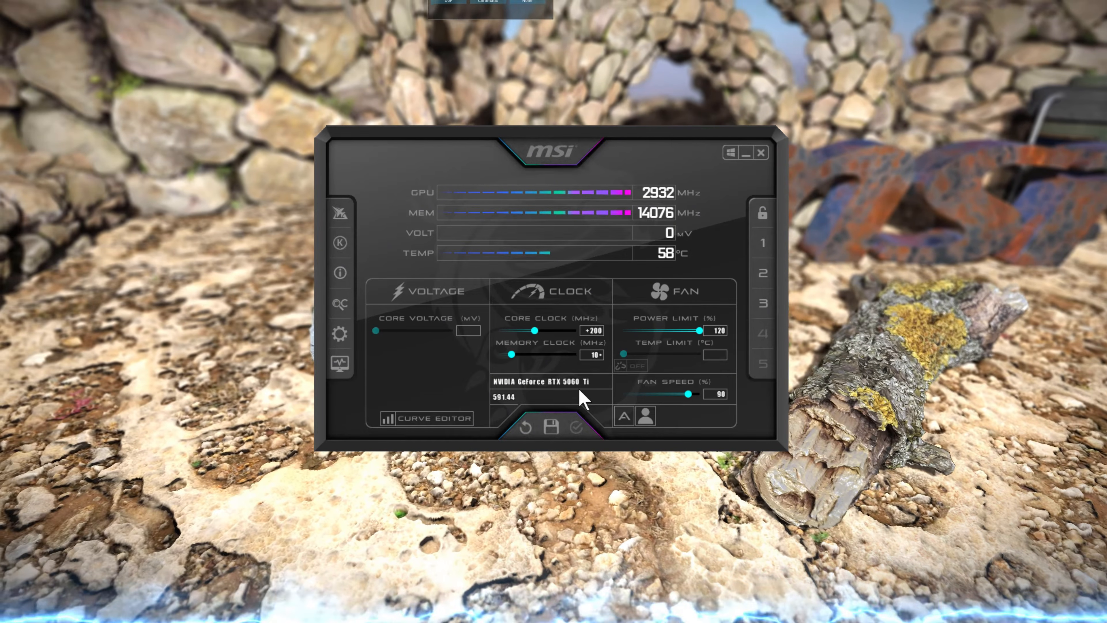
type("0")
key("Return")
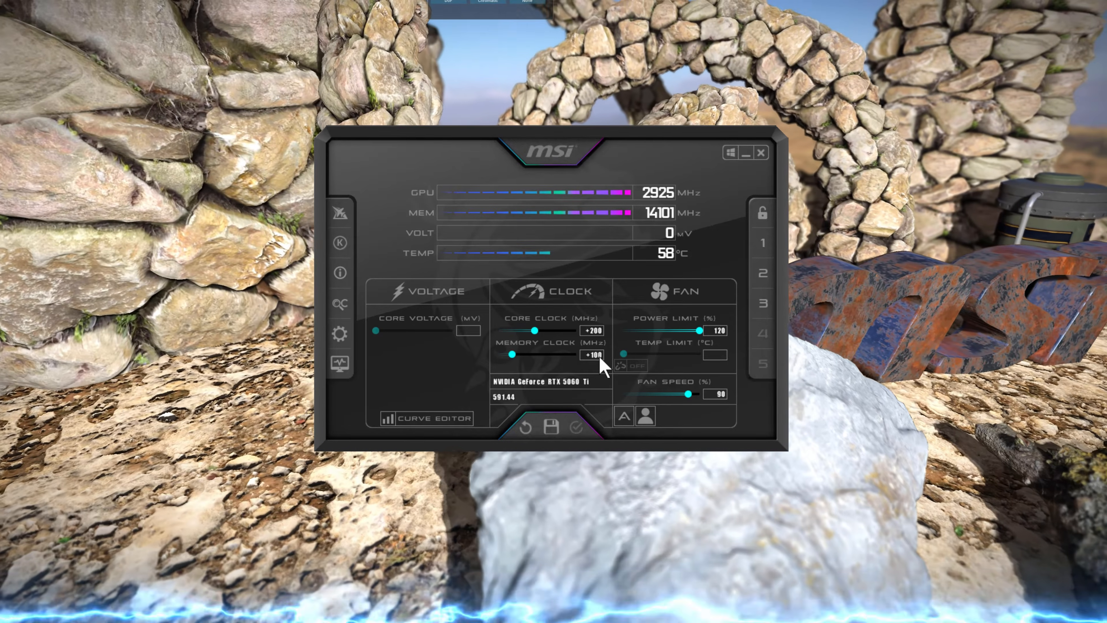
Lower the memory clock offset to +90 MHz and apply it
left_click(599, 357)
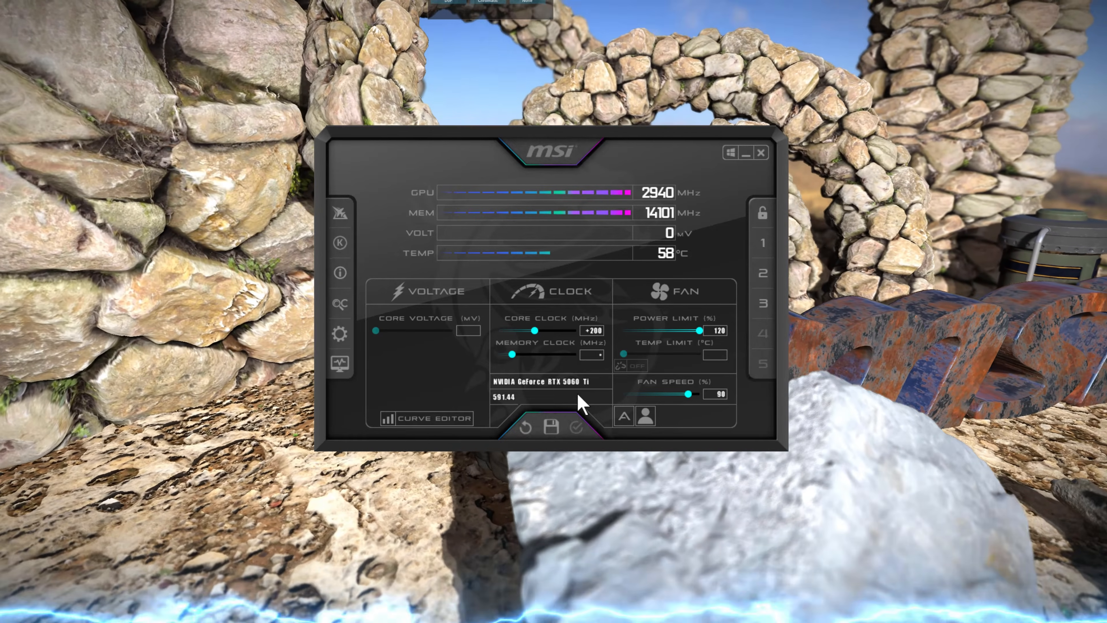
type("90")
key("Return")
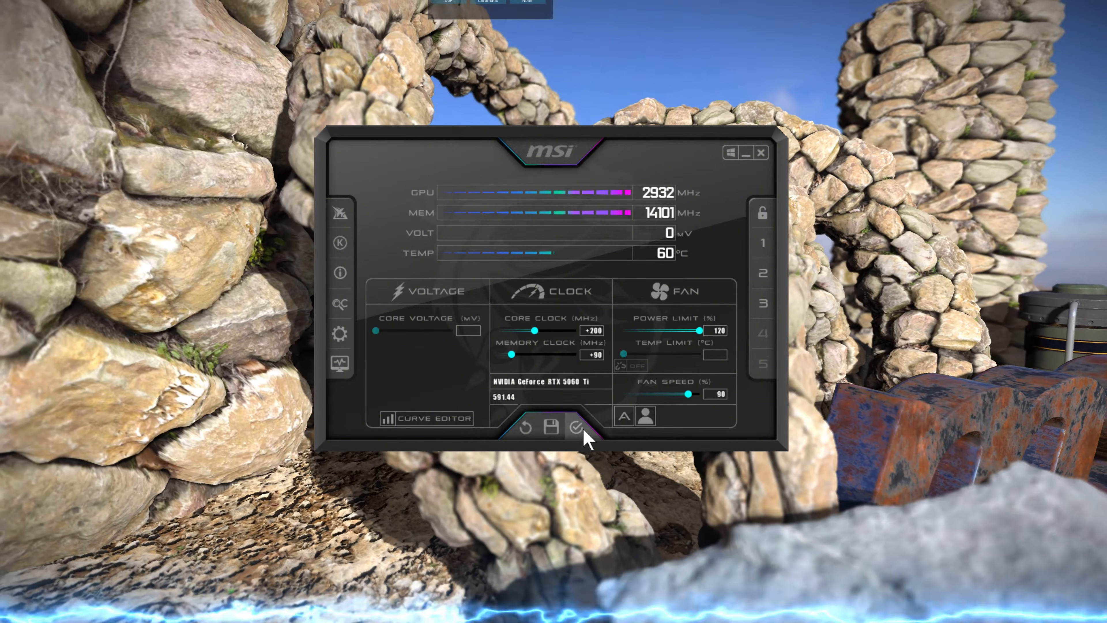
left_click(580, 428)
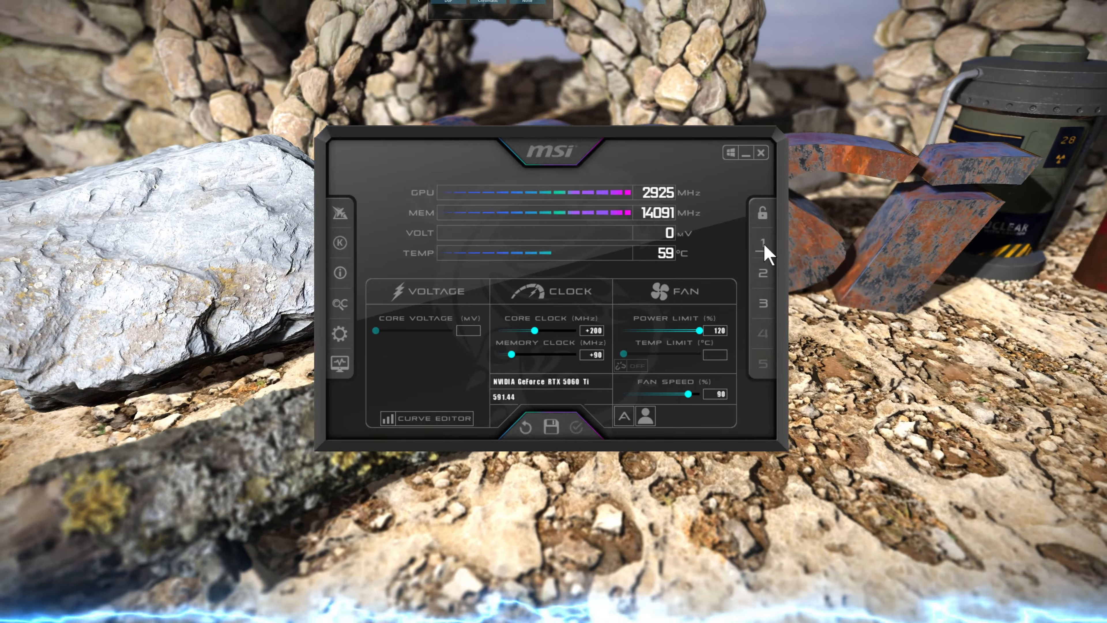
Save the overclock settings to a profile slot and enable applying the overclock at Windows startup
left_click(764, 244)
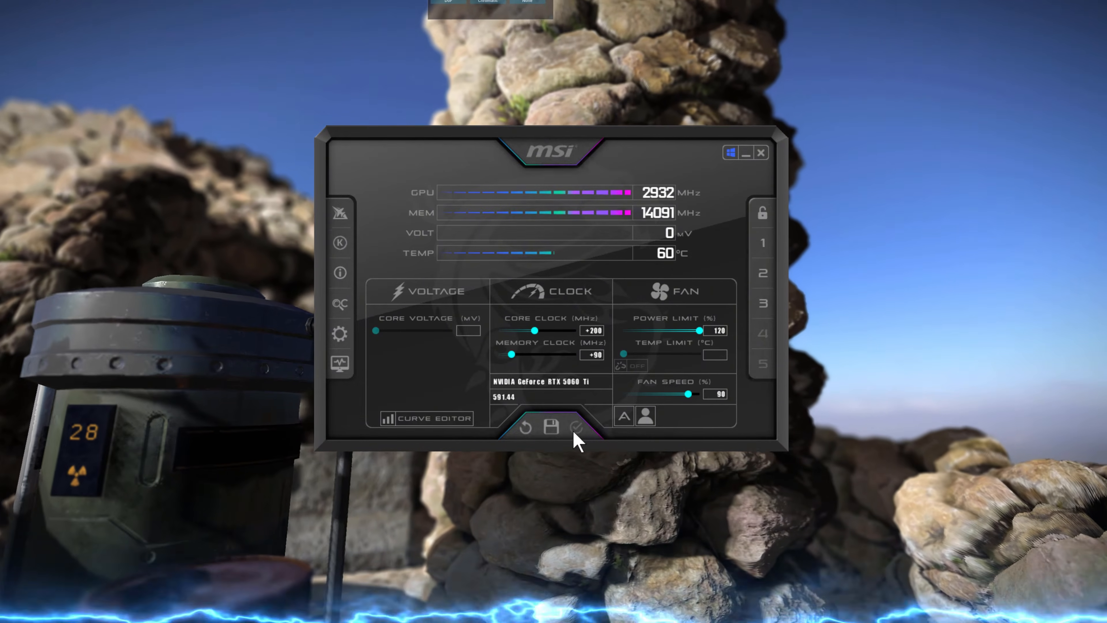
left_click(552, 427)
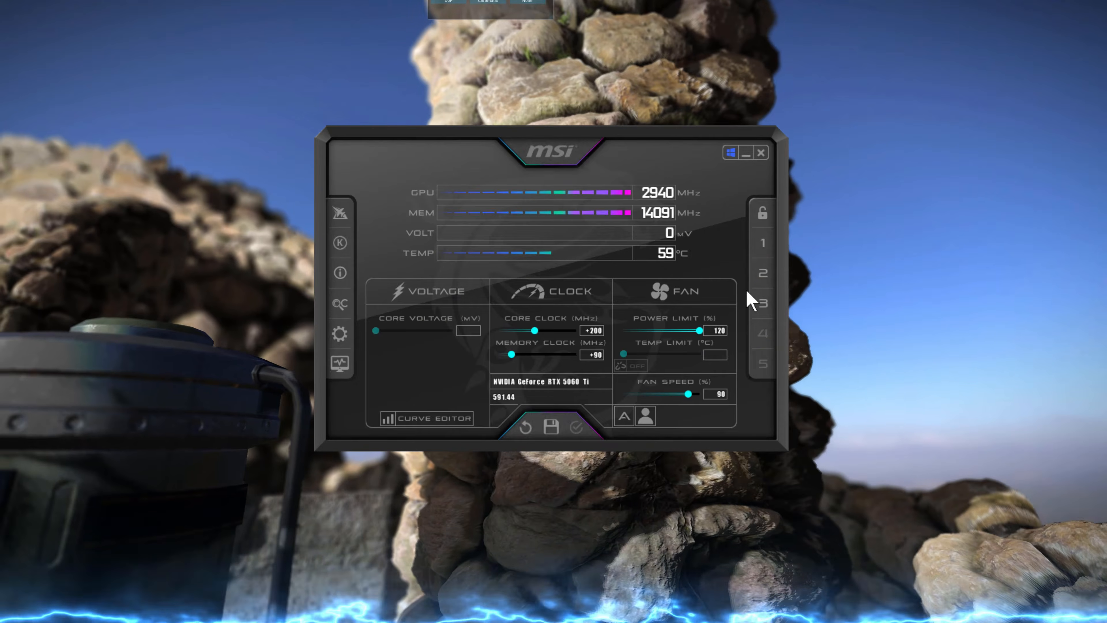
left_click(766, 283)
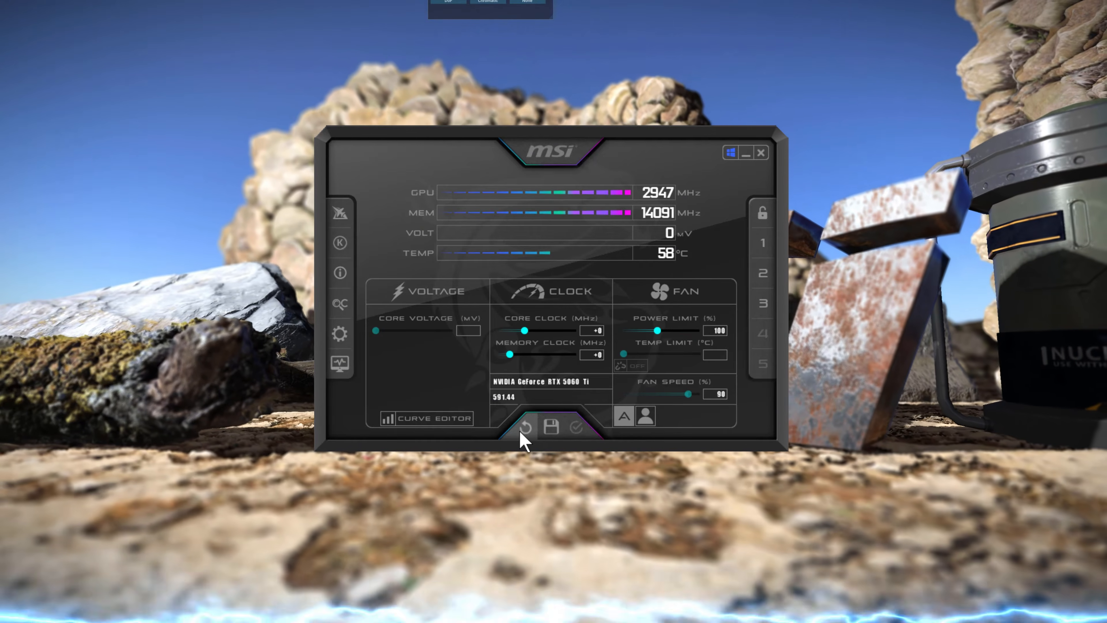
Reset the clock offsets, power limit and fan speed to their default settings
left_click(522, 428)
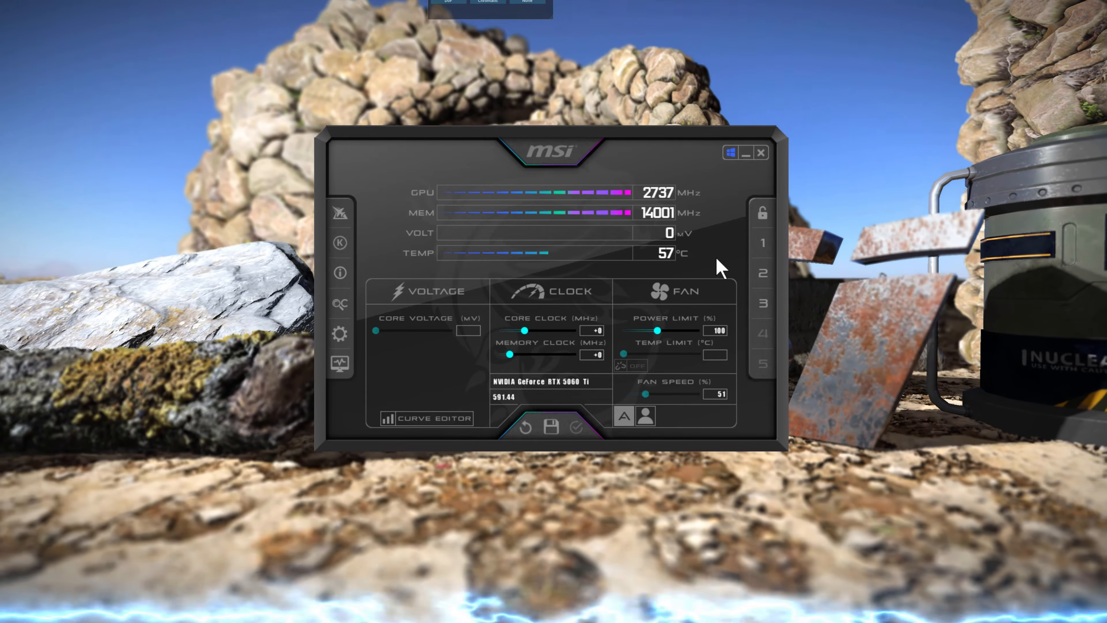